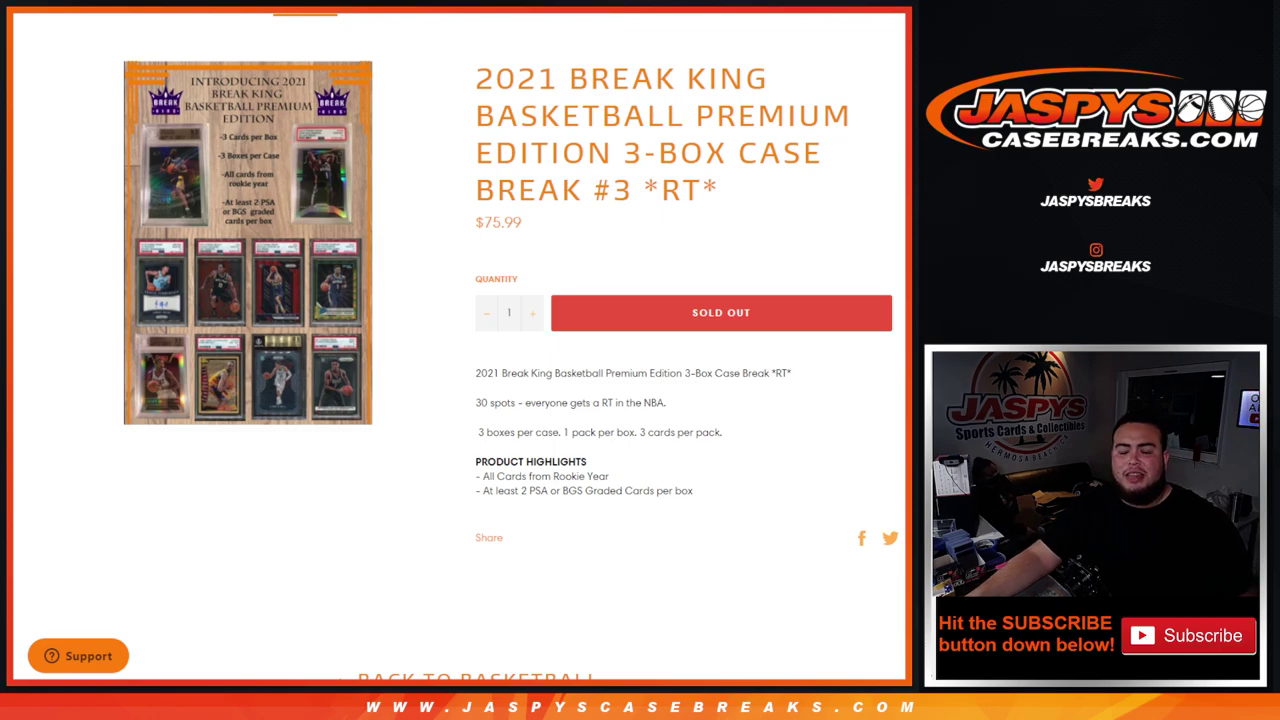
- Highlight the case contents, rookie-year and graded-cards-per-box lines, then go to the List Randomizer
left_click_drag(483, 432, 733, 438)
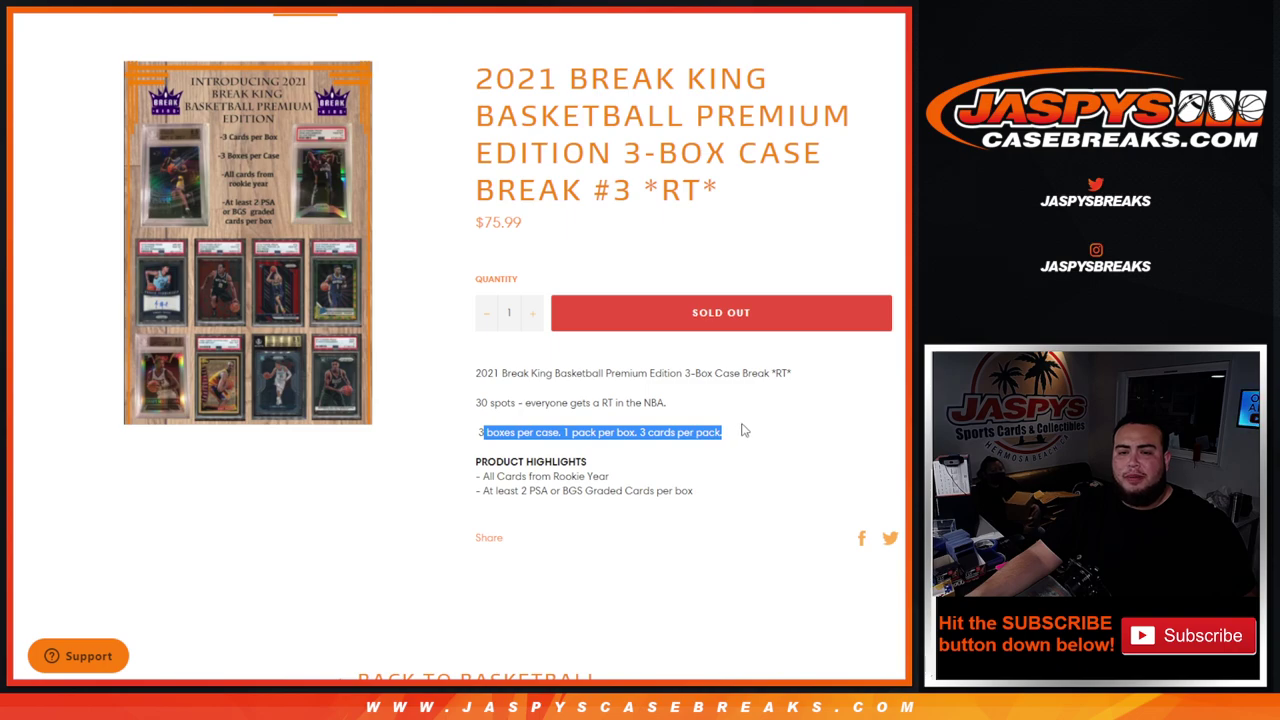
left_click(743, 430)
left_click_drag(508, 478, 642, 480)
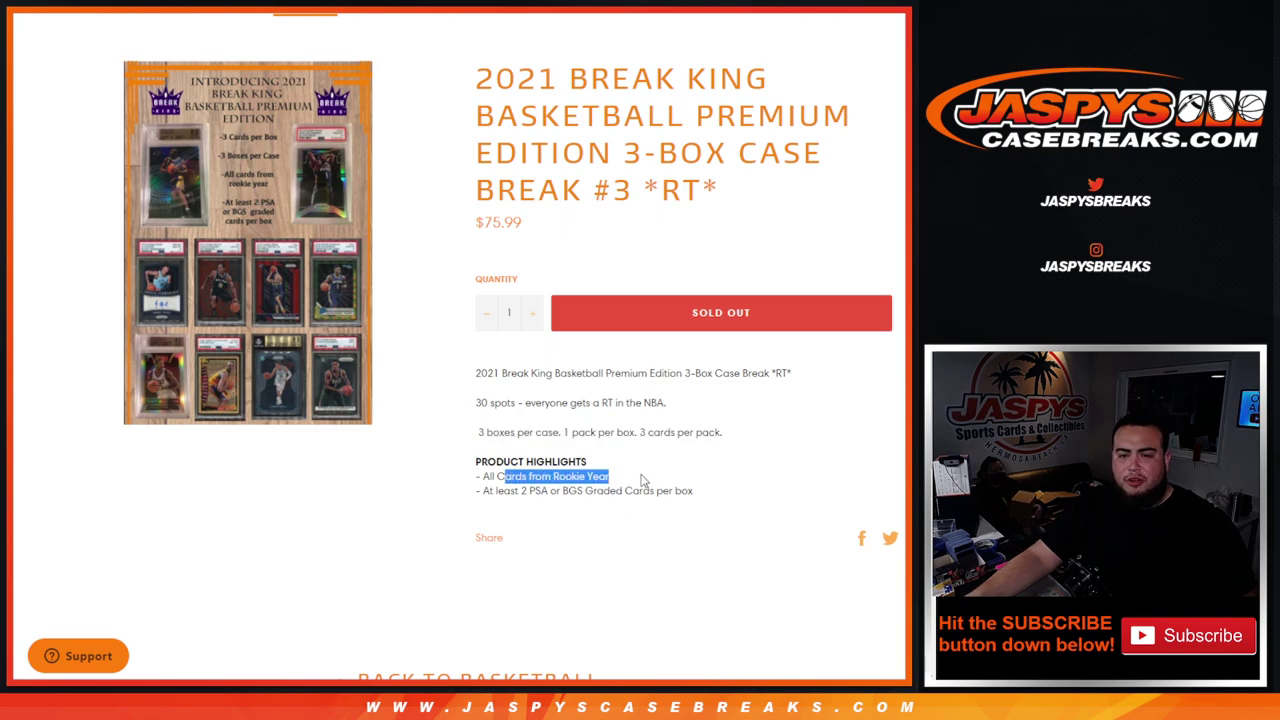
left_click(524, 495)
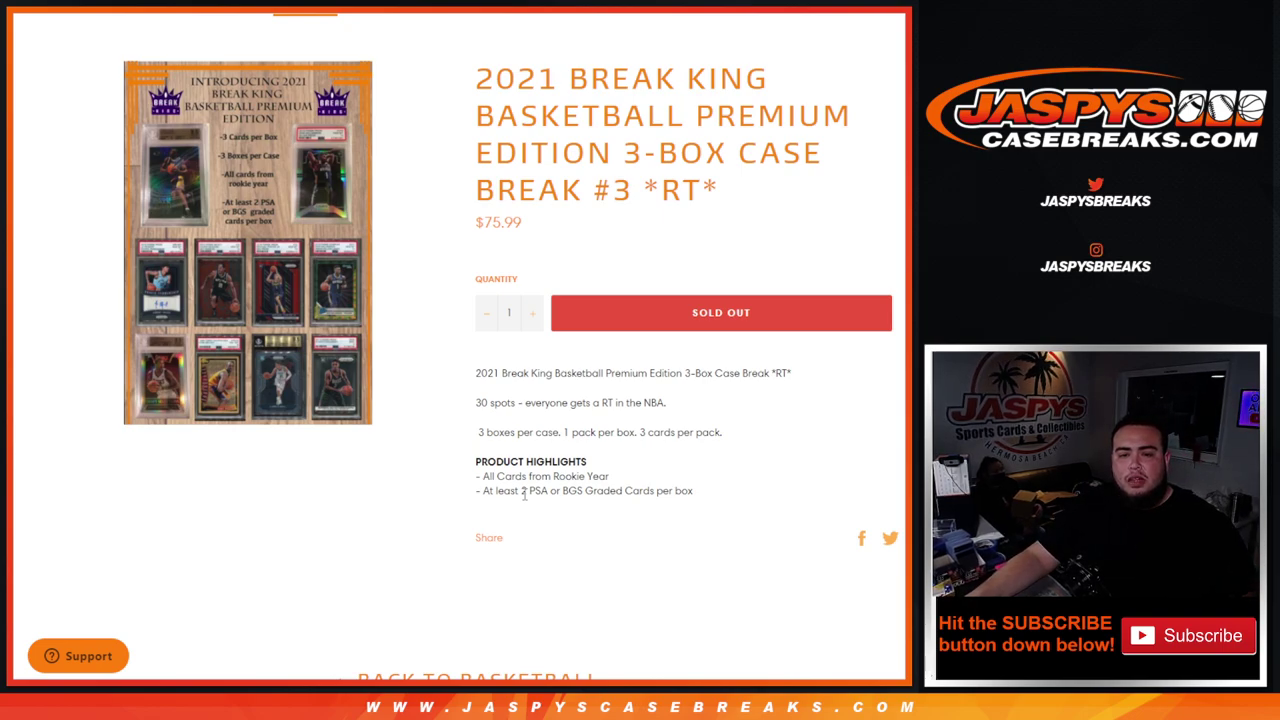
left_click_drag(524, 495, 669, 507)
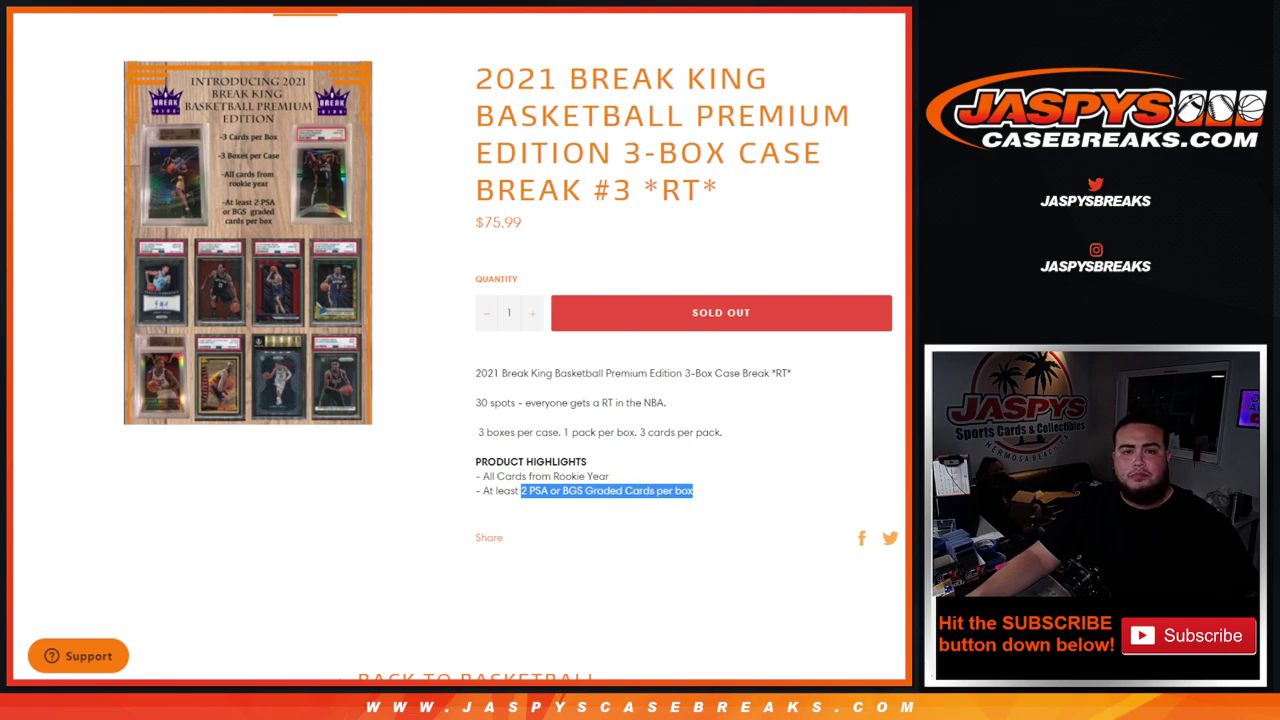
key("ctrl+Tab")
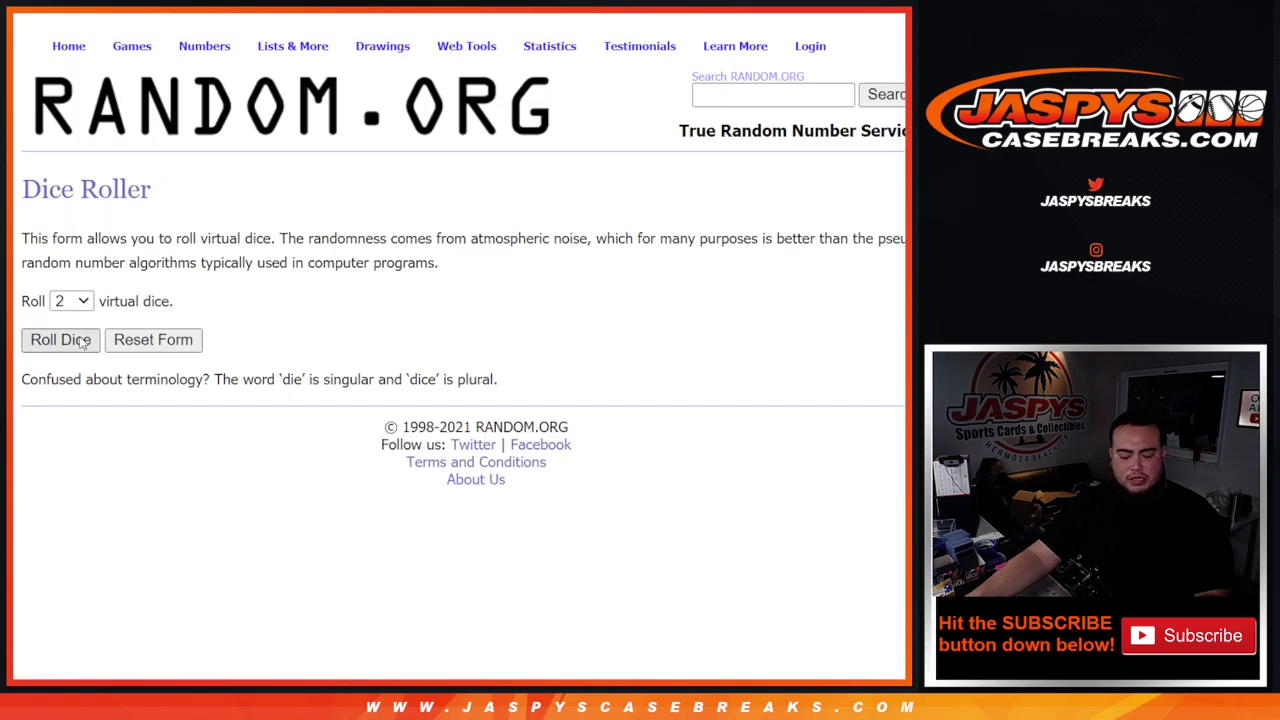
- Roll two dice for a count of 9 and shuffle the 30-customer list nine times
left_click(78, 343)
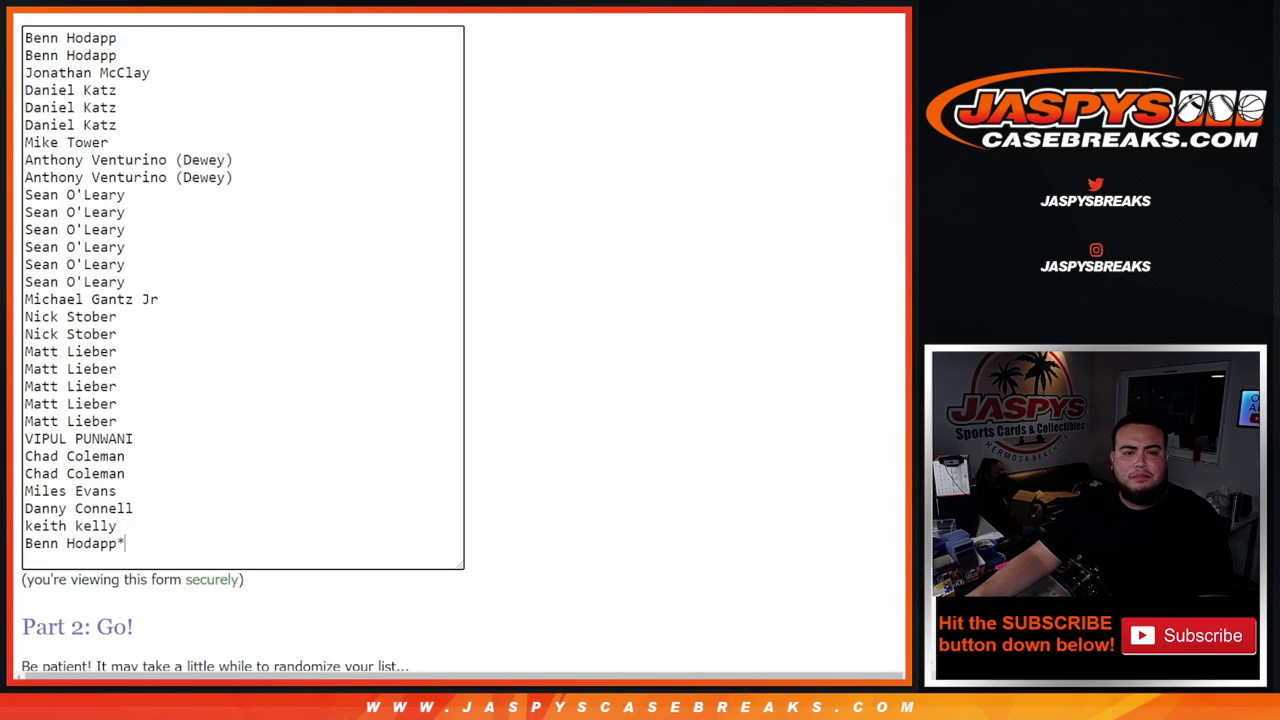
scroll(54, 605, "down", 2)
left_click(50, 534)
scroll(40, 547, "down", 5)
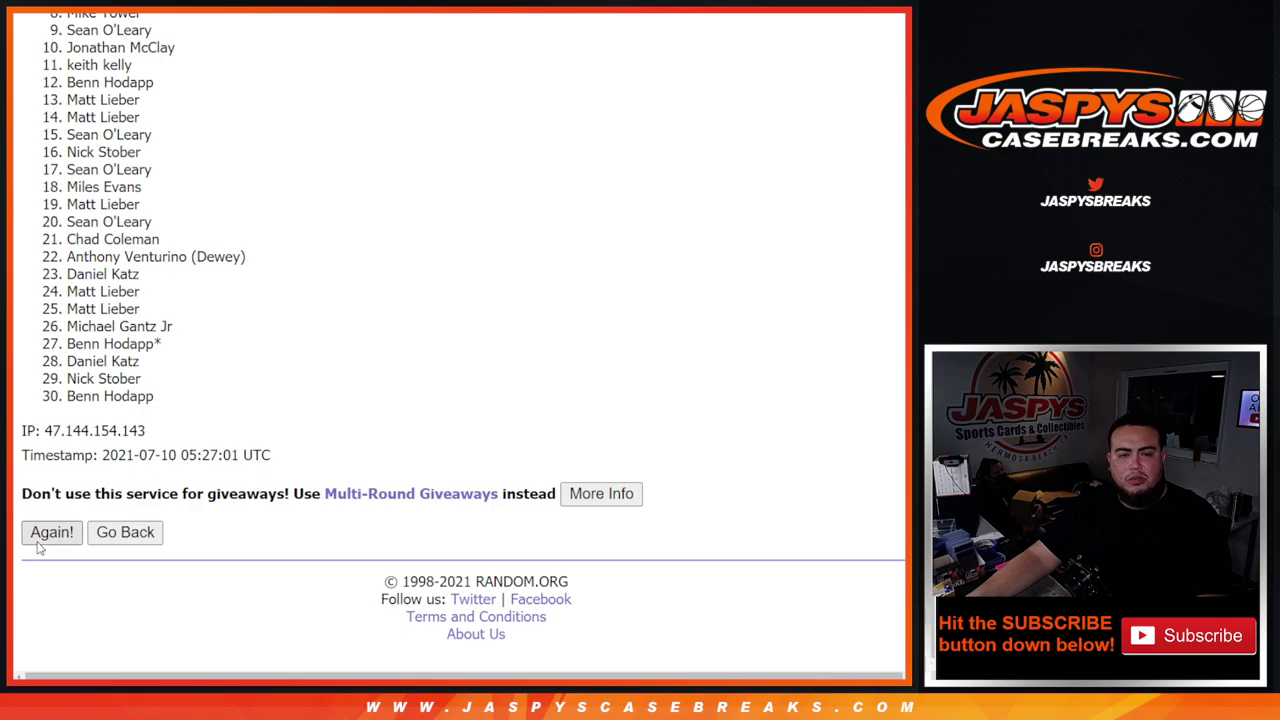
left_click(37, 544)
scroll(38, 547, "down", 5)
left_click(38, 544)
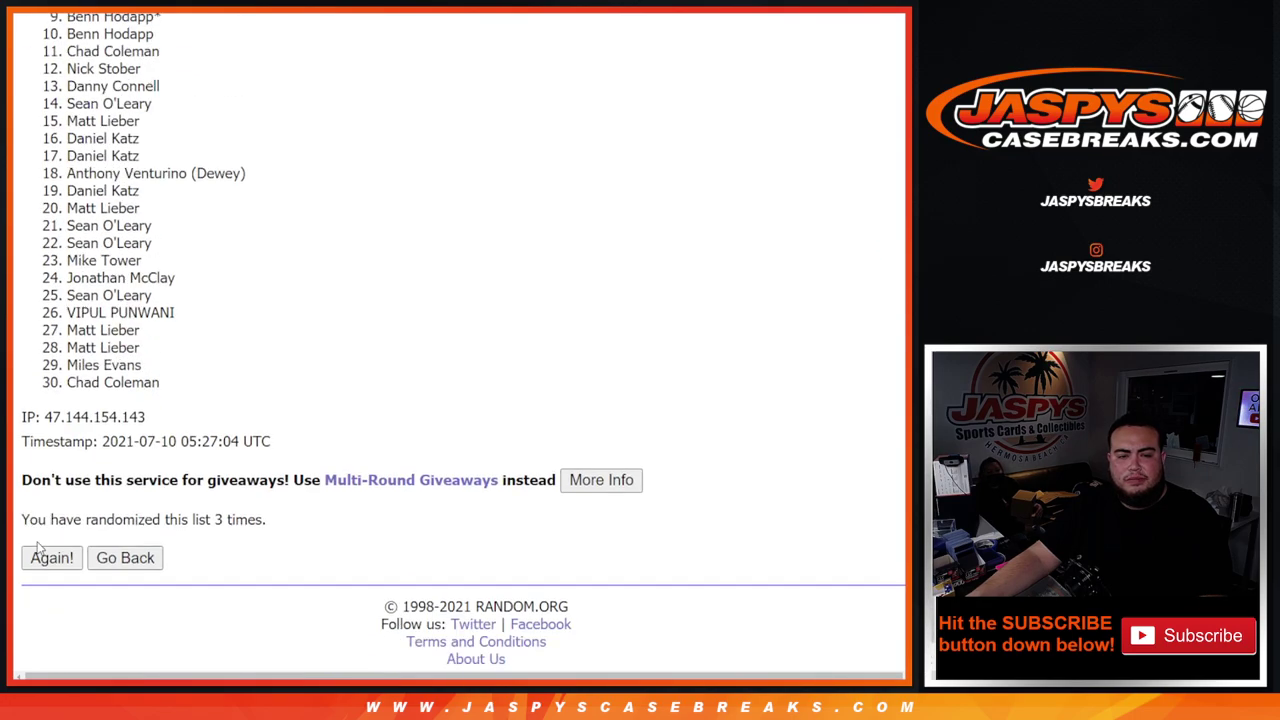
left_click(38, 545)
scroll(38, 546, "down", 5)
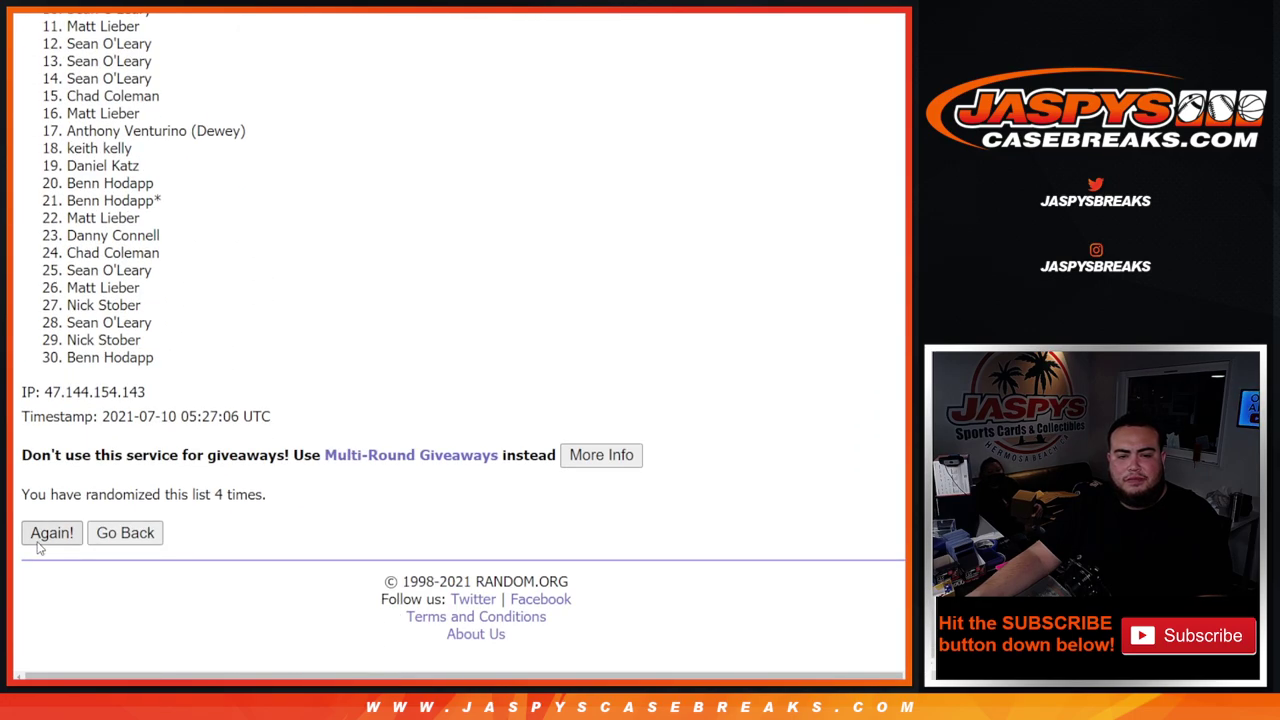
left_click(38, 545)
scroll(38, 546, "down", 5)
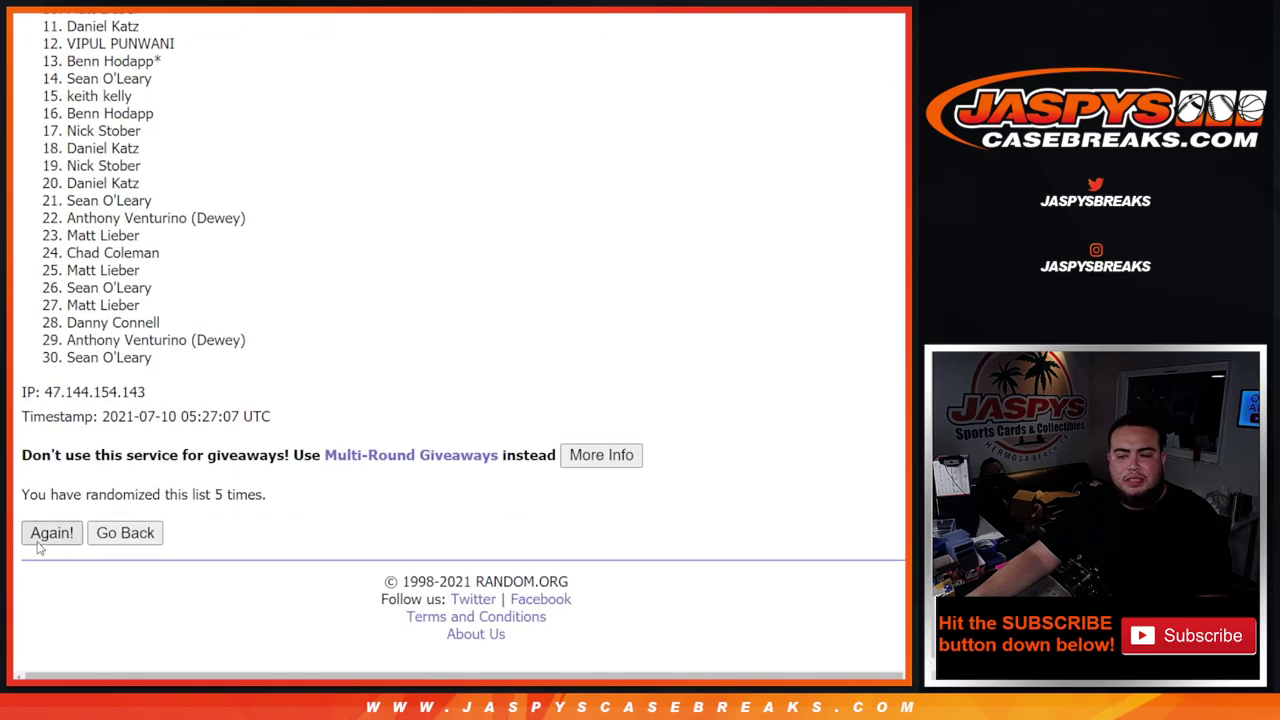
left_click(38, 545)
scroll(38, 546, "down", 5)
left_click(38, 545)
scroll(38, 546, "down", 5)
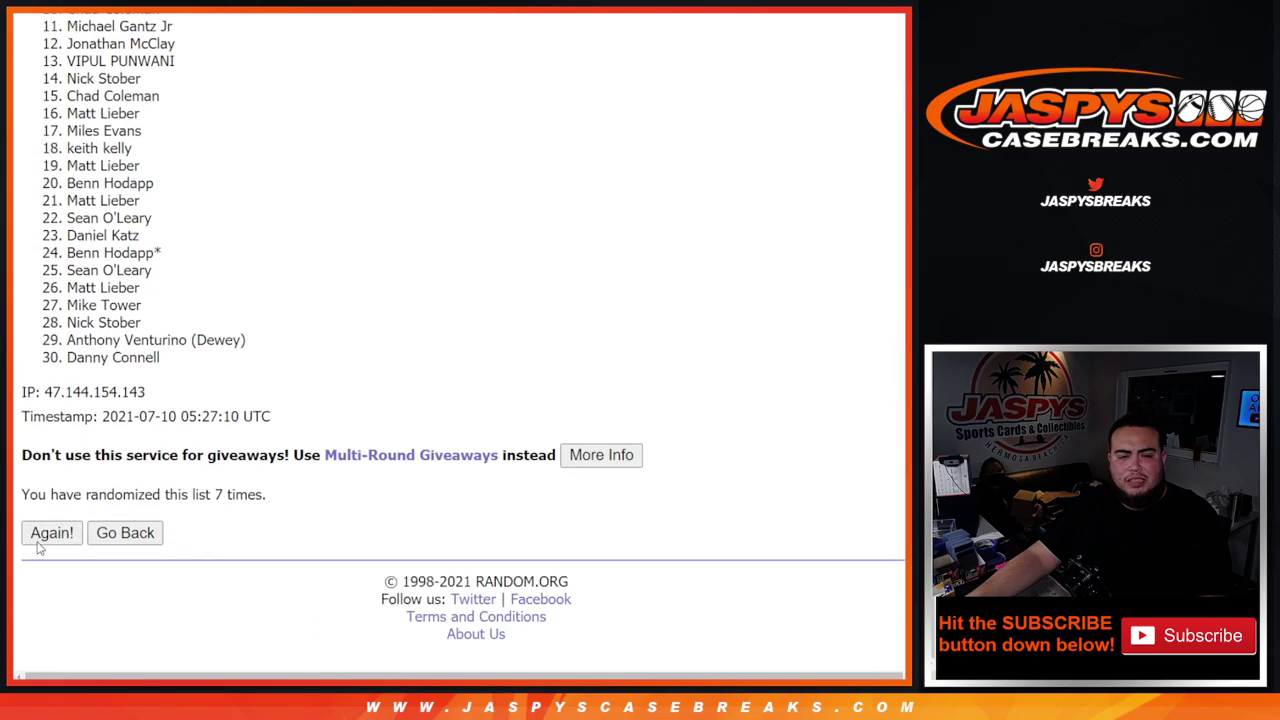
left_click(38, 545)
scroll(38, 546, "down", 5)
left_click(38, 545)
scroll(240, 540, "down", 1)
left_click_drag(206, 494, 295, 490)
- Recheck the dice roll of 9, then select the whole shuffled customer list
key("ctrl+Tab")
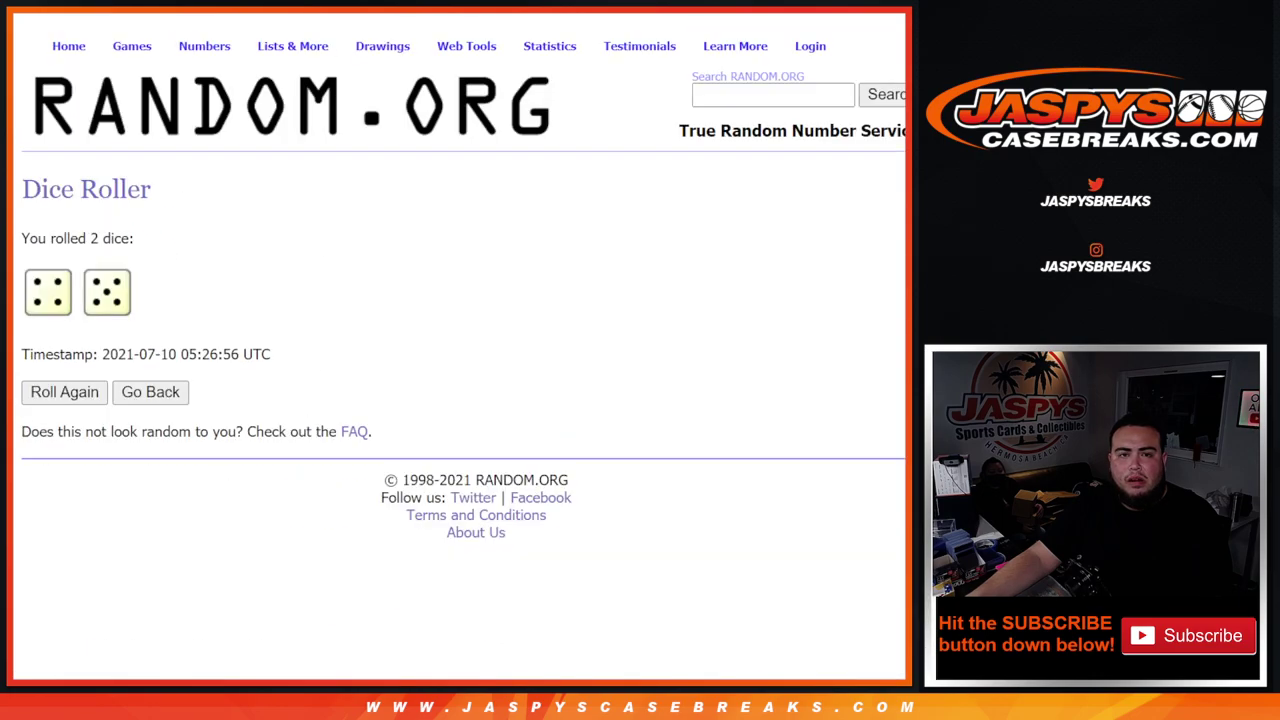
key("ctrl+Tab")
scroll(58, 270, "up", 5)
scroll(189, 314, "down", 1)
left_click_drag(58, 270, 192, 402)
scroll(190, 396, "down", 3)
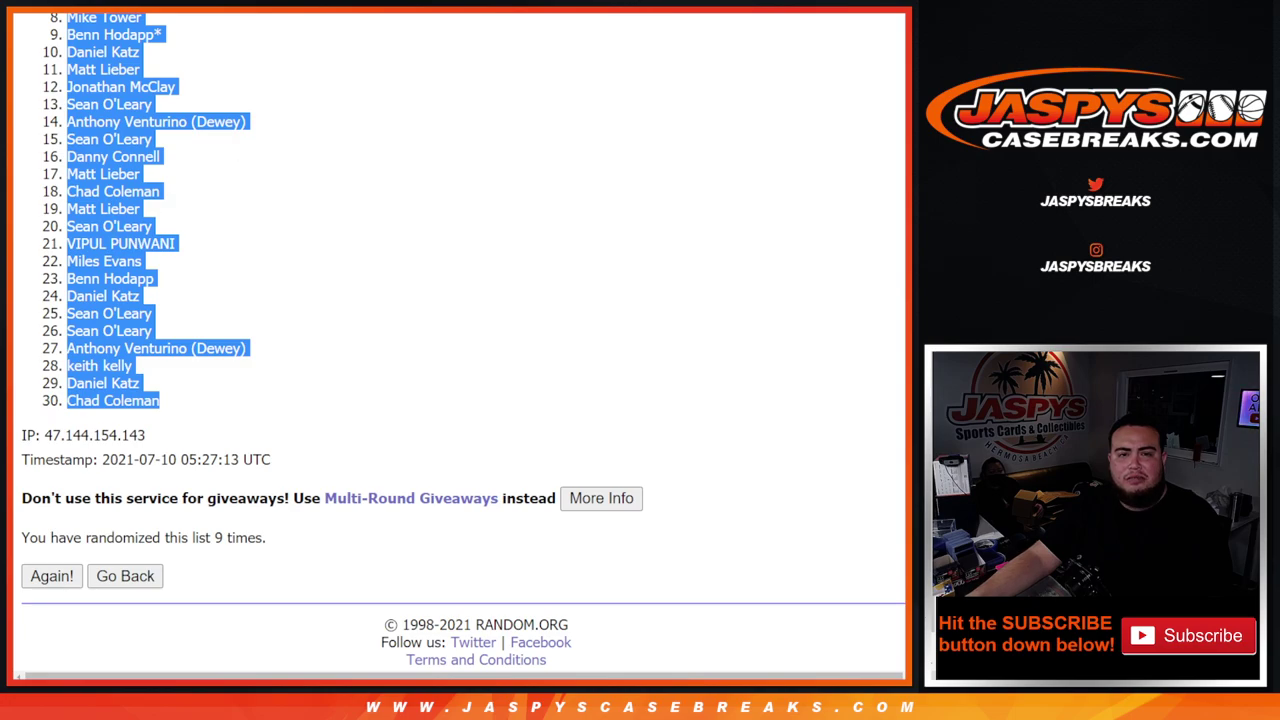
- Paste the shuffled customer names into column A of the blank sheet
key("ctrl+Tab")
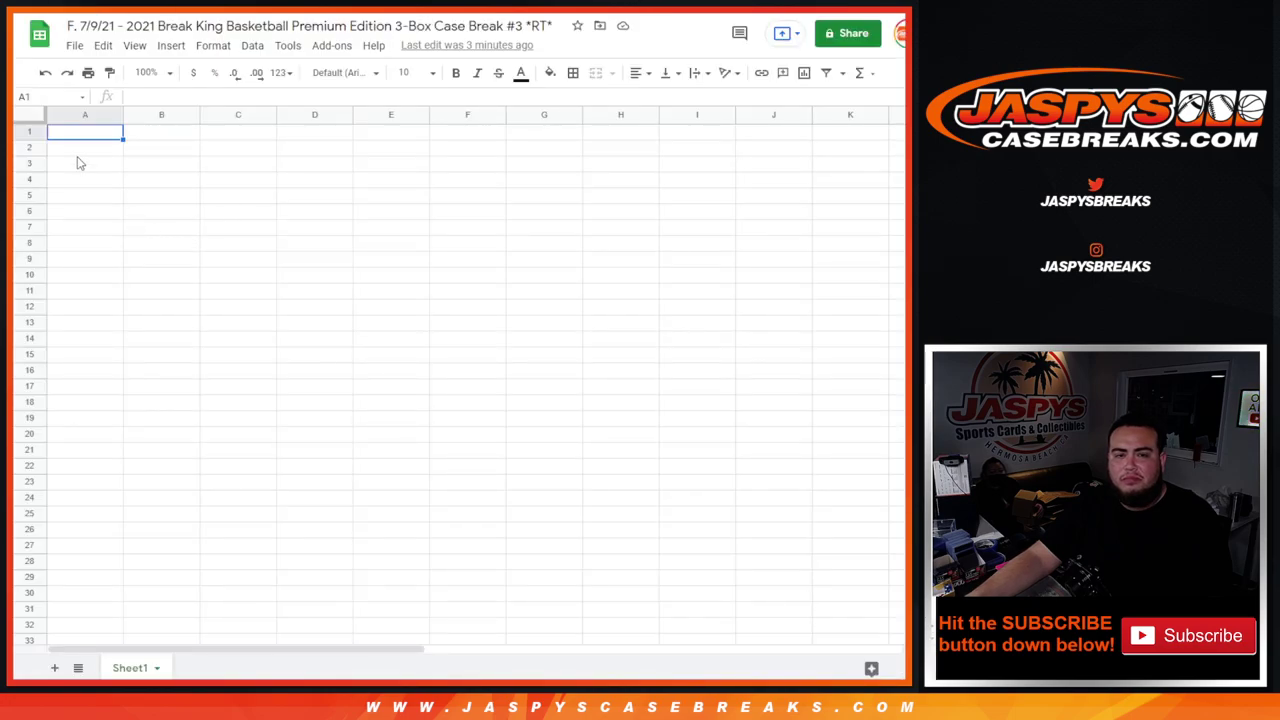
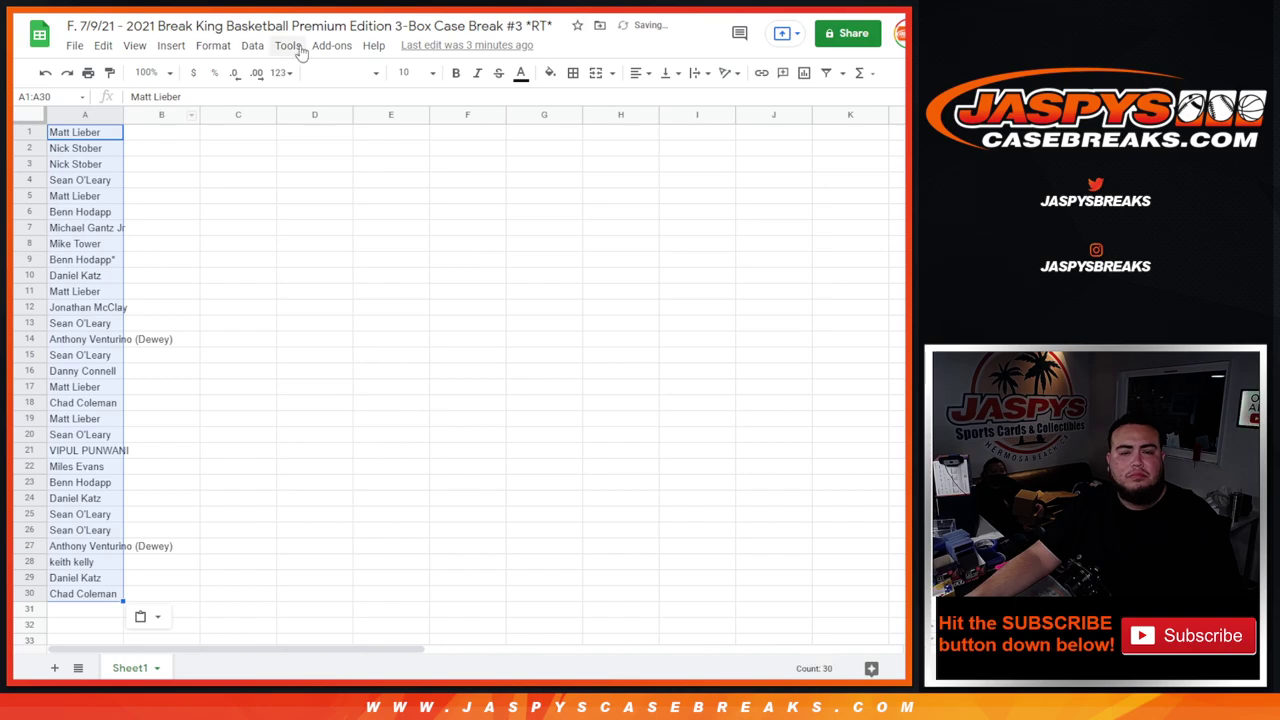
key("ctrl+Tab")
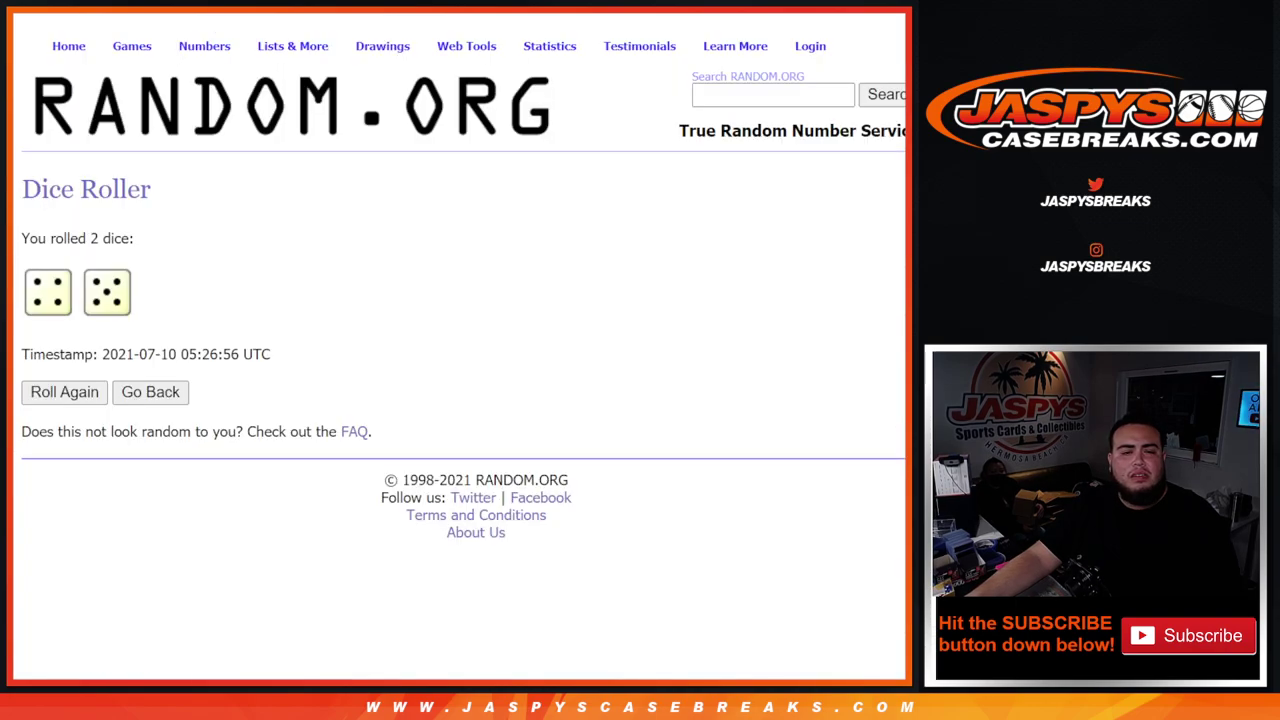
- Shuffle the 30 NBA team list nine times, ending with Dallas Mavericks first
key("ctrl+Tab")
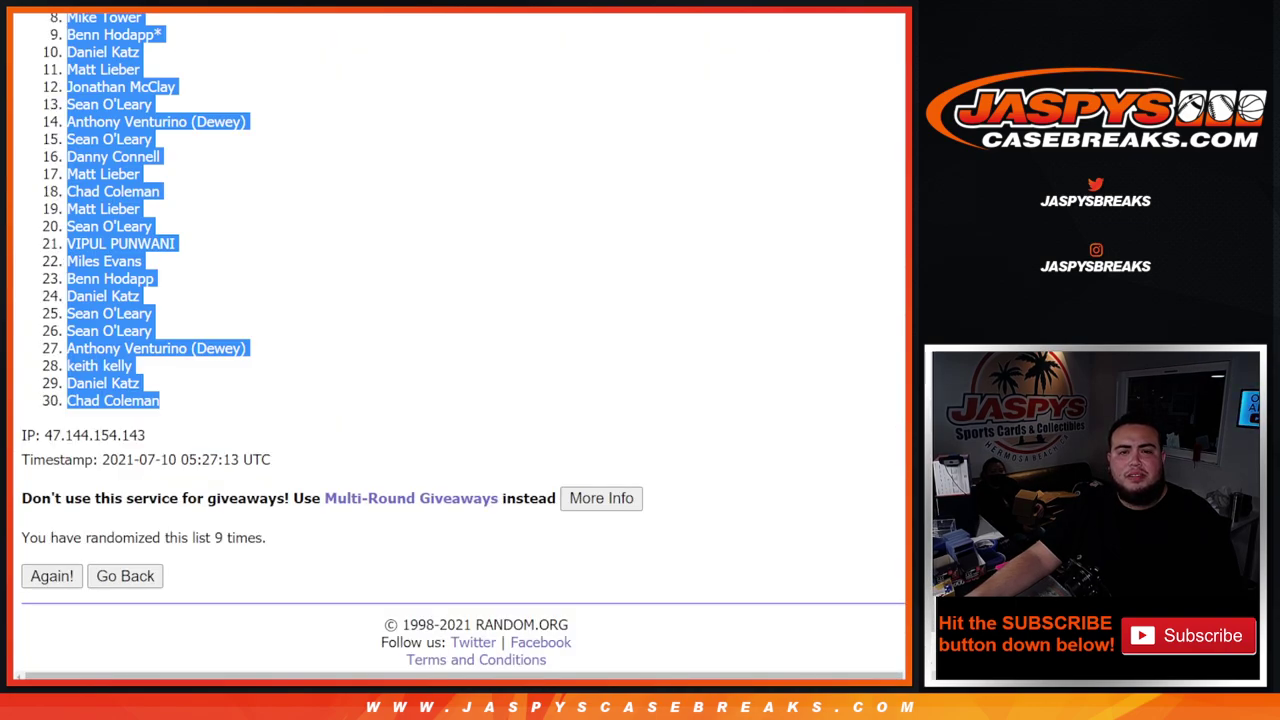
key("ctrl+Tab")
scroll(829, 371, "down", 2)
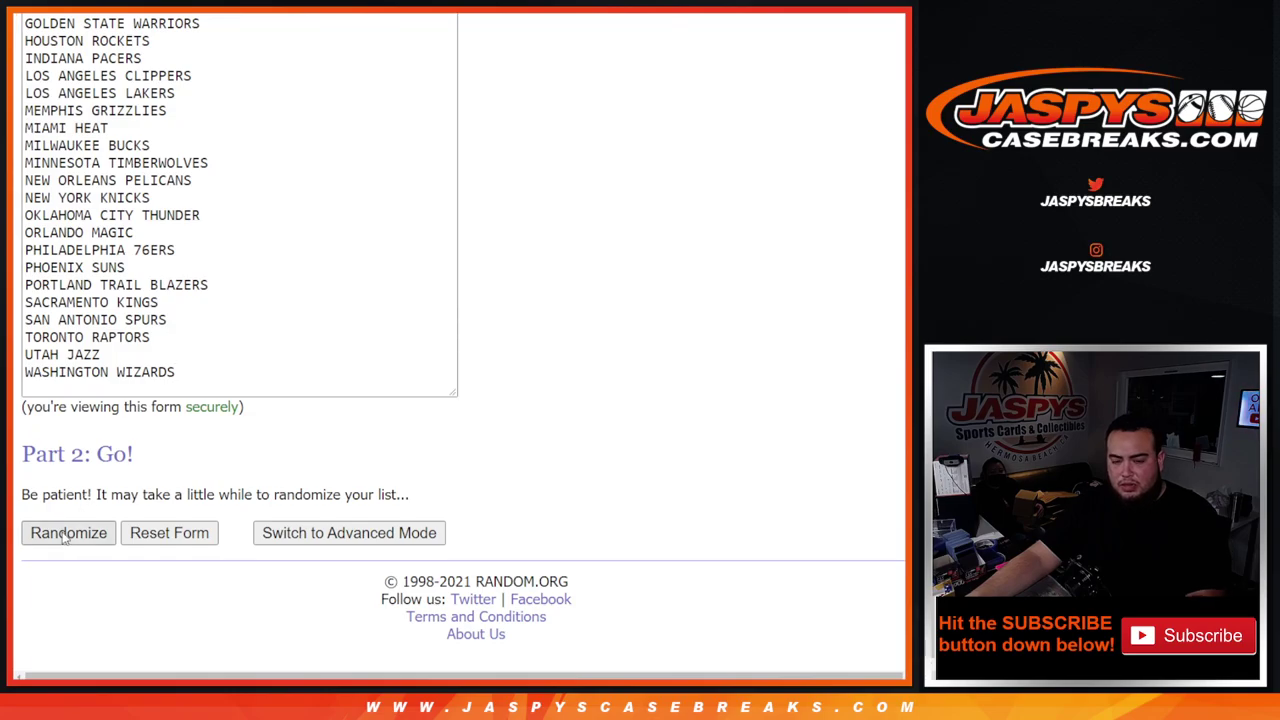
left_click(66, 533)
left_click(52, 533)
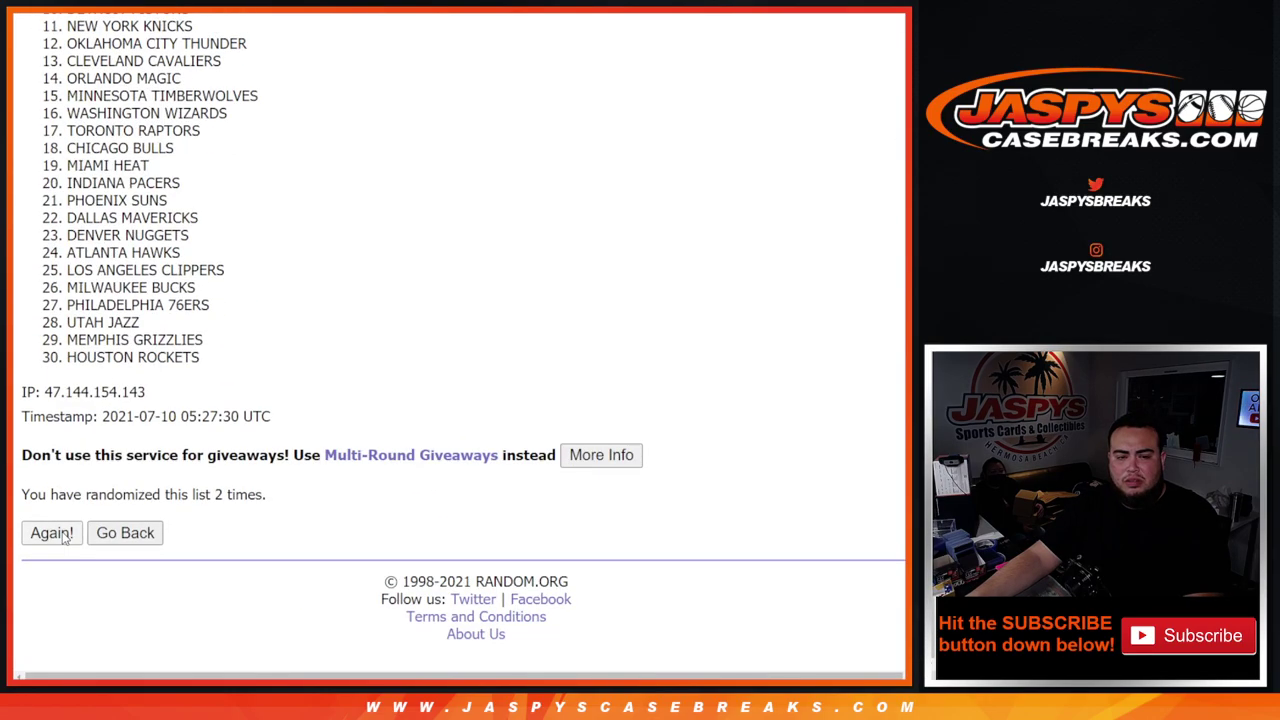
left_click(52, 533)
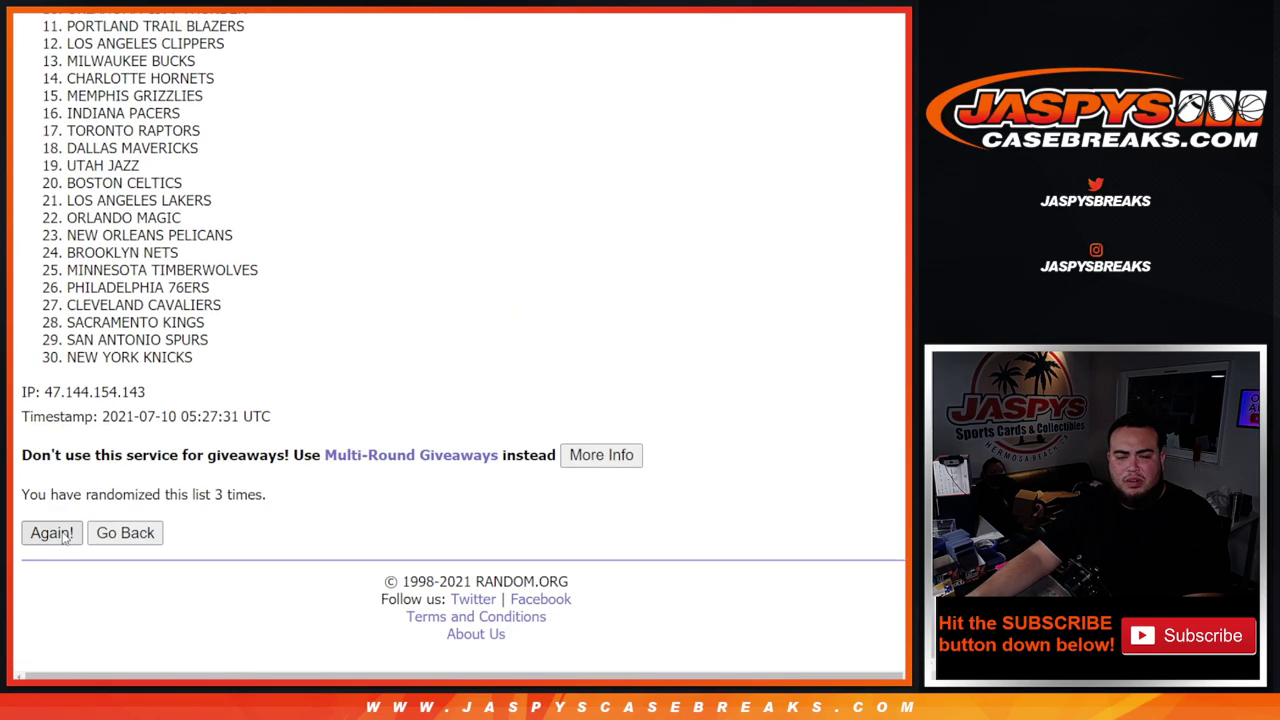
left_click(64, 537)
left_click(64, 537)
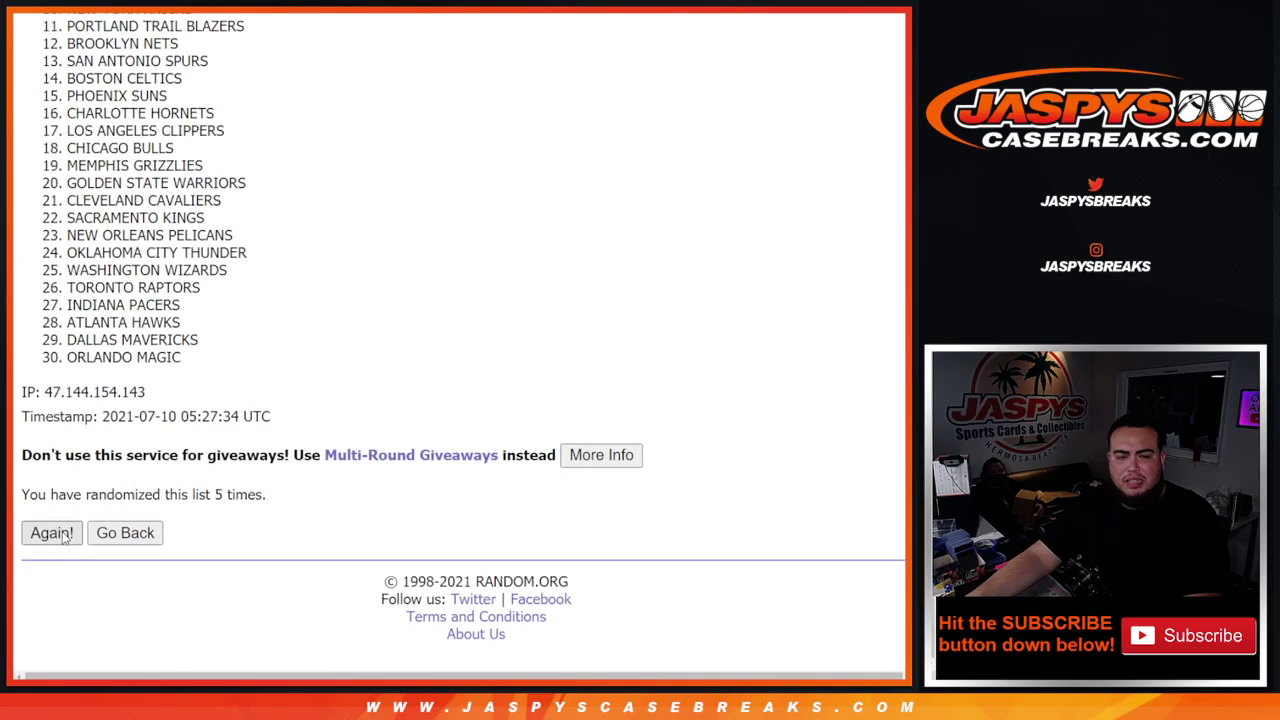
left_click(64, 537)
left_click(64, 537)
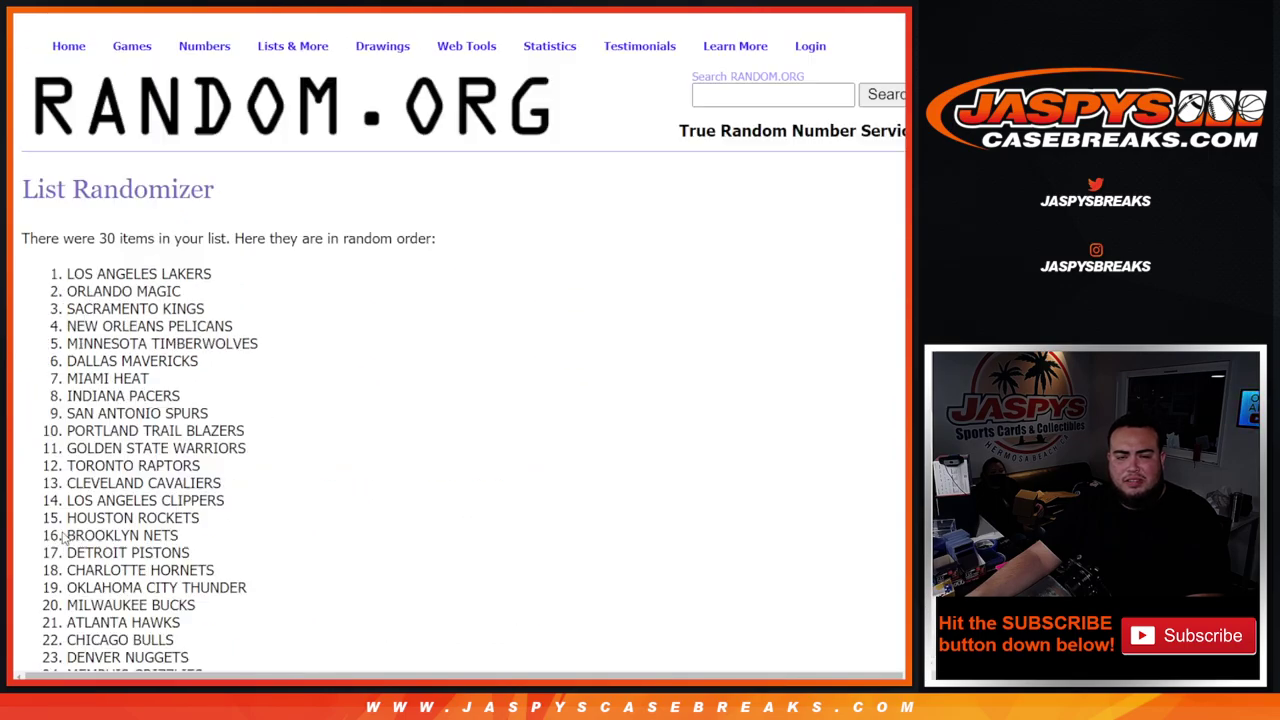
left_click(64, 537)
left_click(64, 537)
left_click_drag(214, 494, 321, 487)
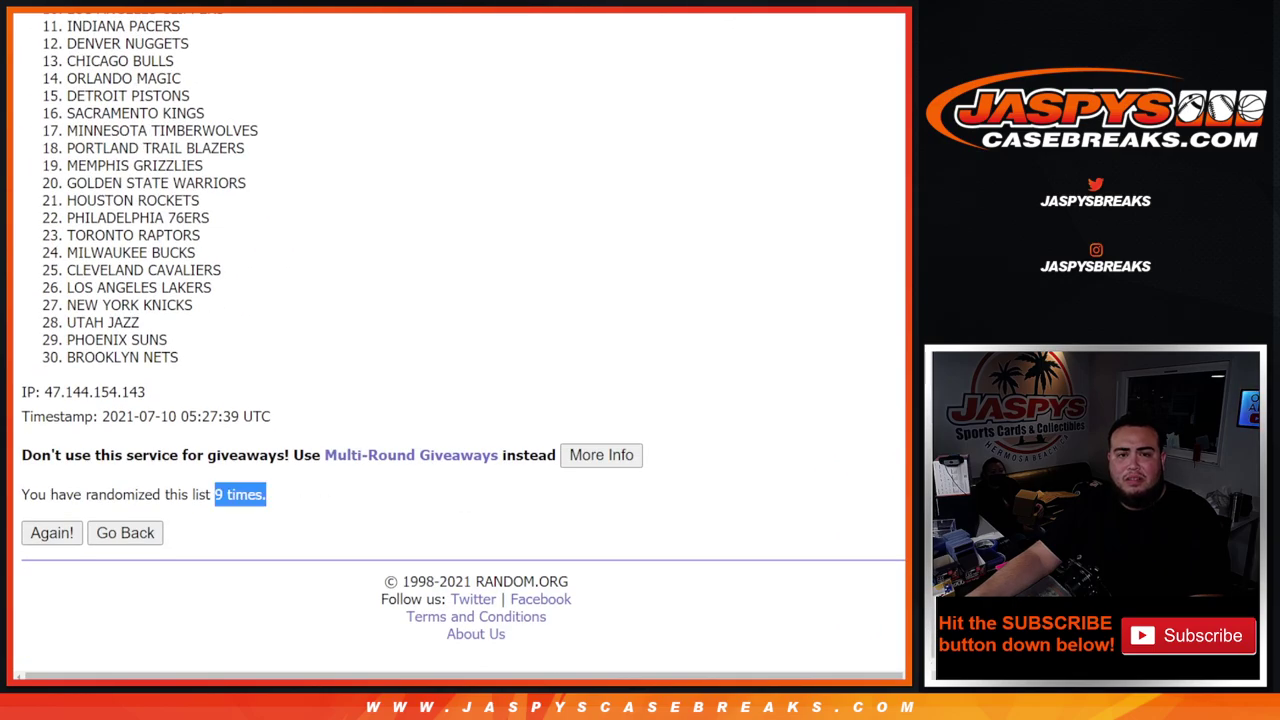
- Compare with the customer list, then select all 30 shuffled team names
key("ctrl+Tab")
key("ctrl+Tab")
scroll(248, 318, "up", 5)
scroll(300, 329, "down", 4)
left_click_drag(55, 273, 253, 400)
key("ctrl+c")
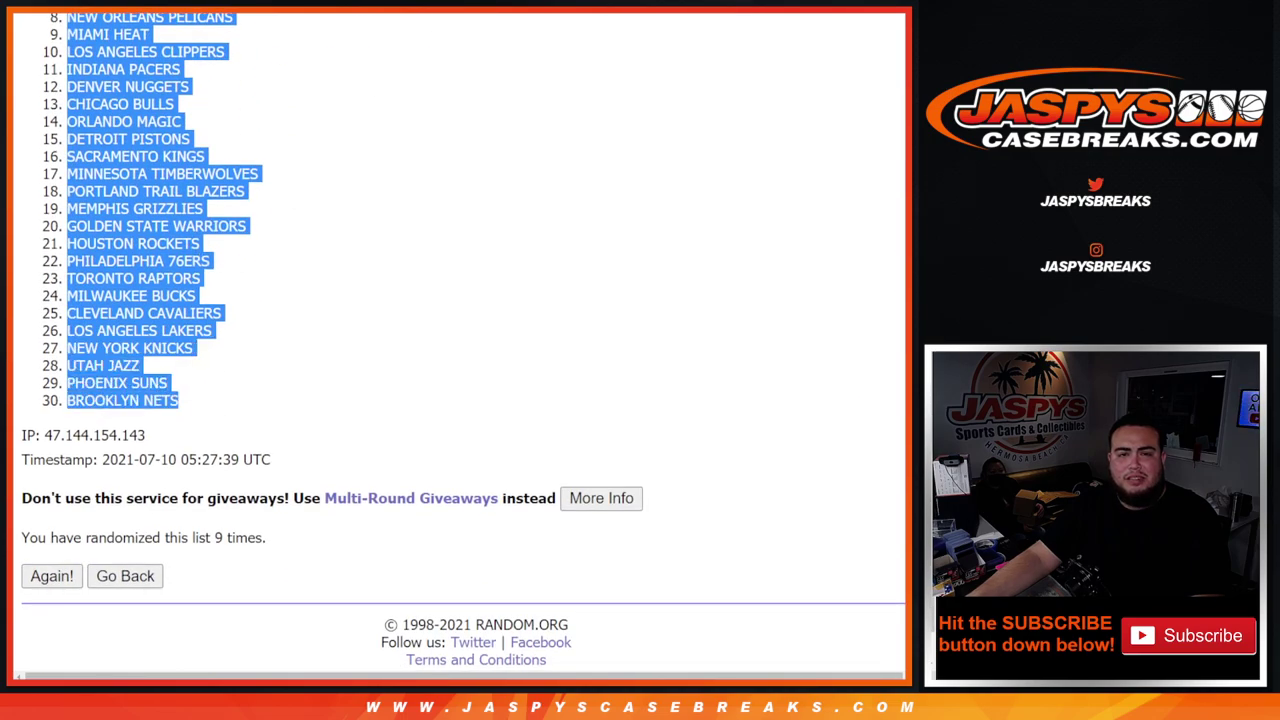
- Paste the shuffled team list into column B starting at B1
key("ctrl+Tab")
left_click(150, 138)
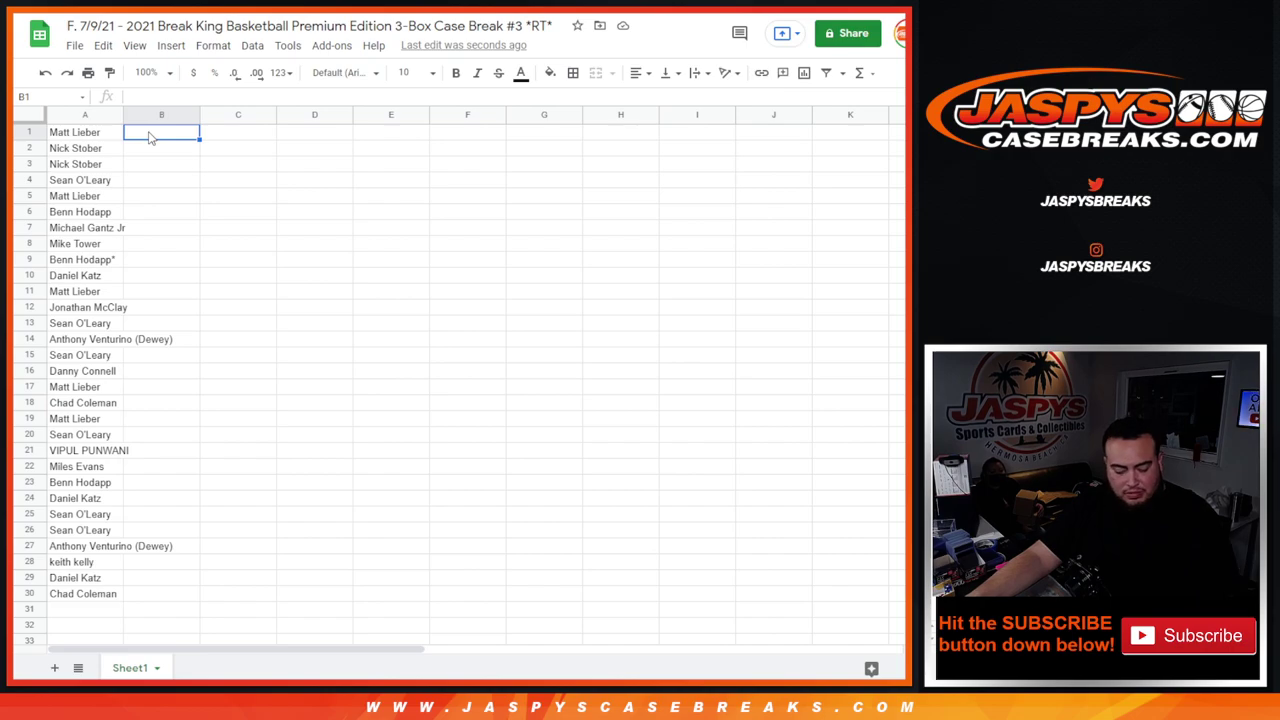
key("ctrl+v")
- Set the whole sheet to font size 14 and autofit column A to the names
left_click(33, 118)
left_click(432, 72)
type("14")
key("Return")
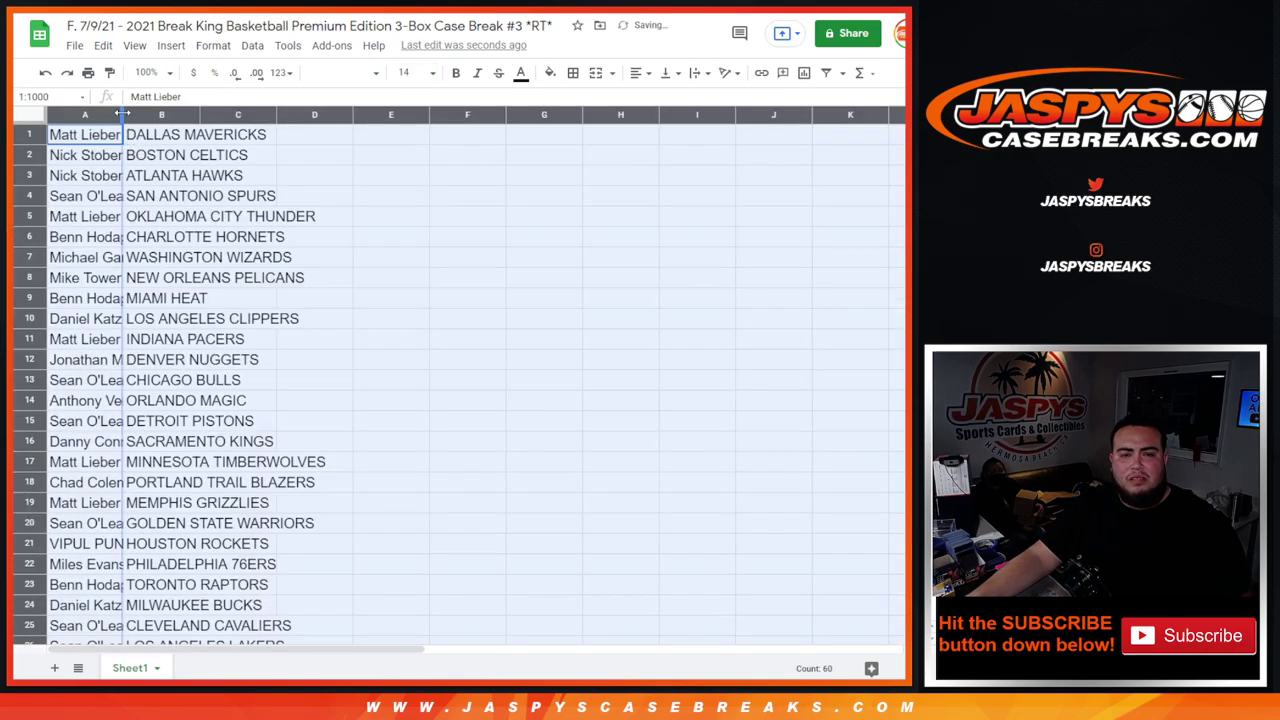
double_click(122, 114)
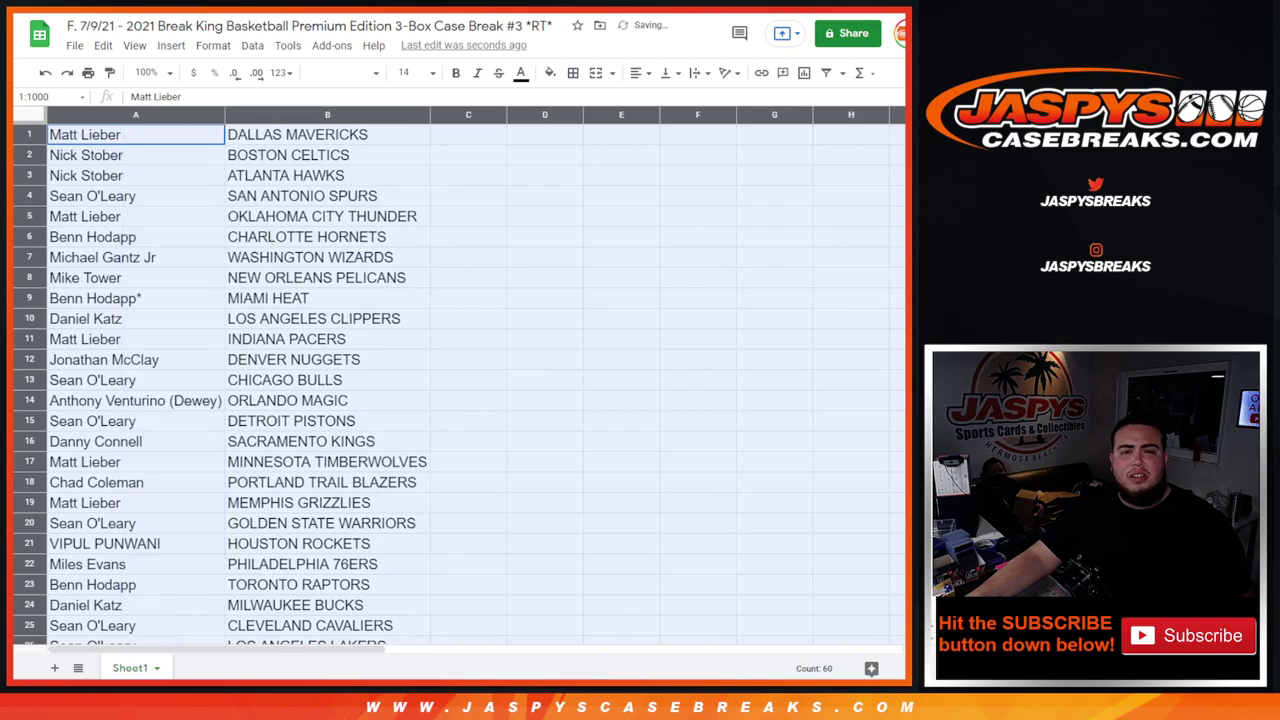
- Go through pairing rows 1–21, Dallas Mavericks through Houston Rockets
key("ctrl+Tab")
key("ctrl+shift+Tab")
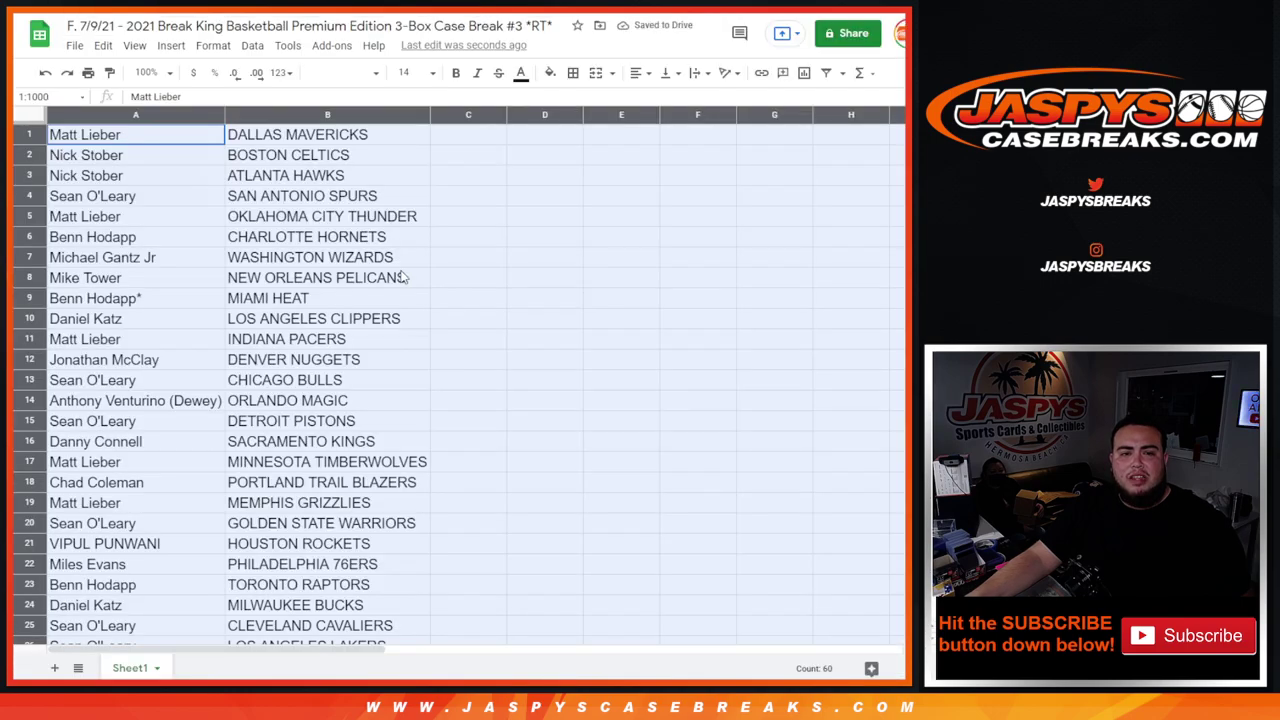
scroll(400, 277, "down", 2)
scroll(398, 277, "up", 2)
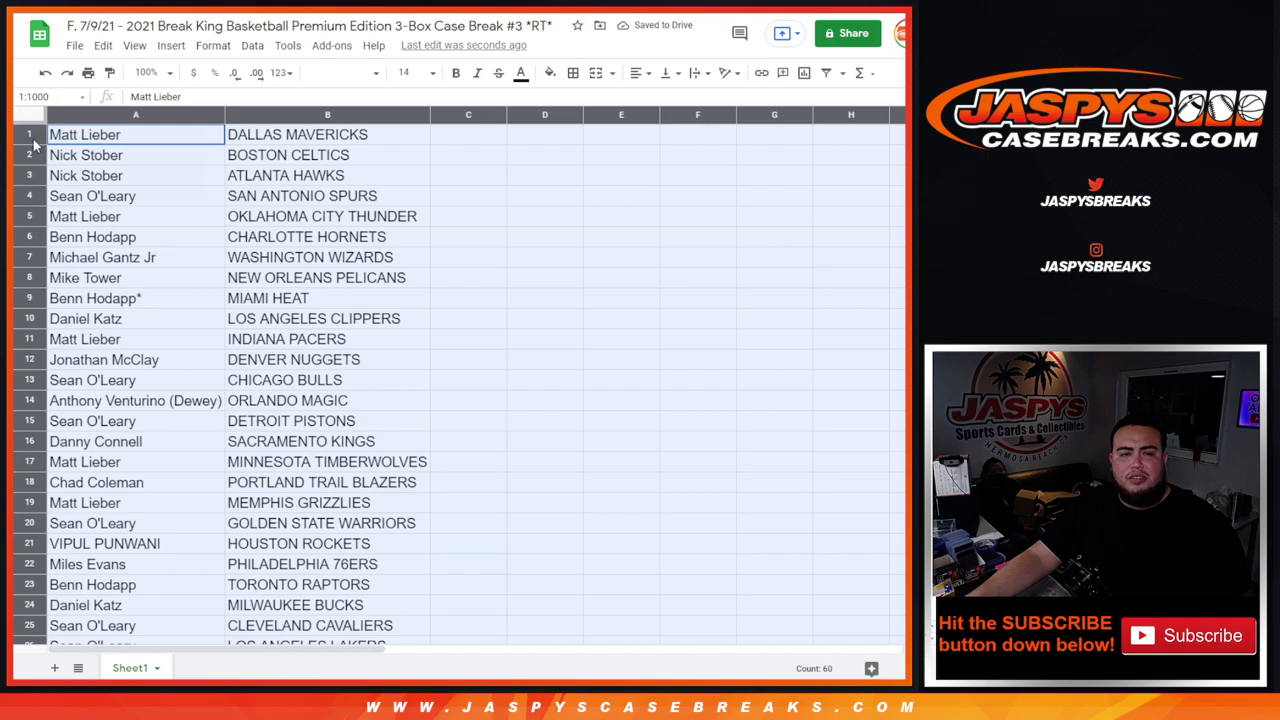
left_click(33, 141)
left_click(34, 160)
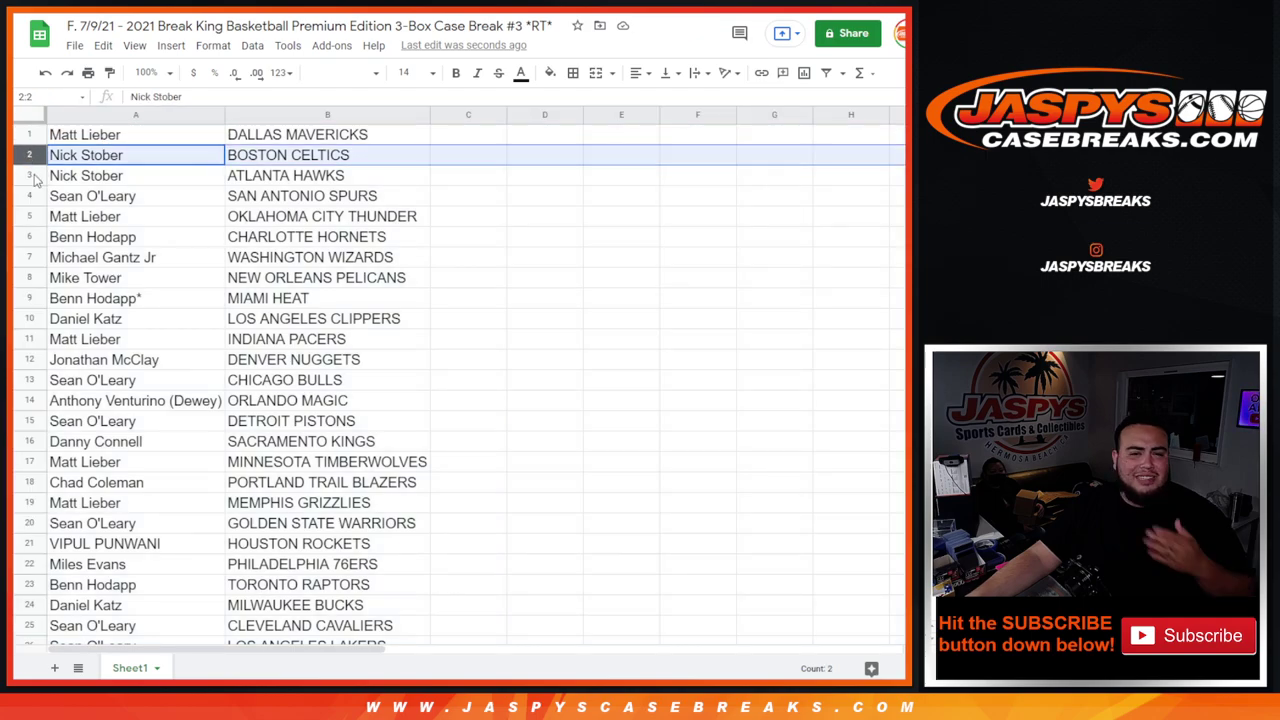
left_click(31, 176)
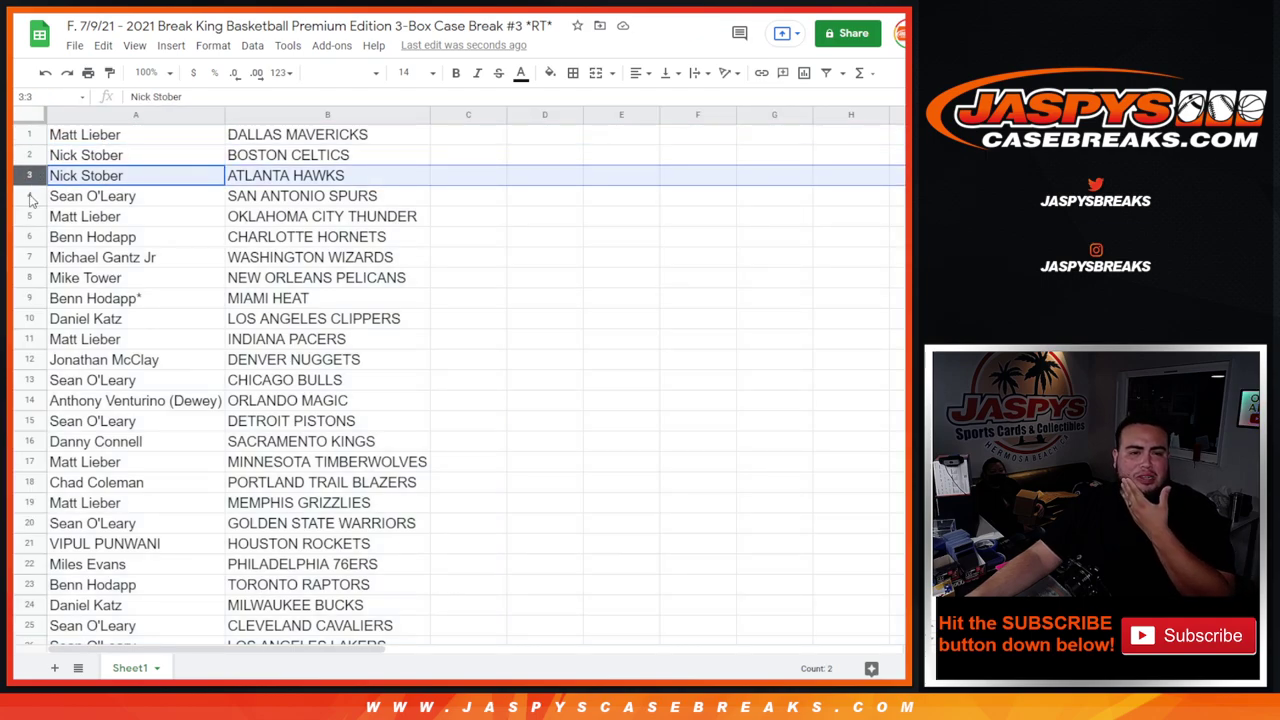
left_click(30, 197)
left_click(31, 216)
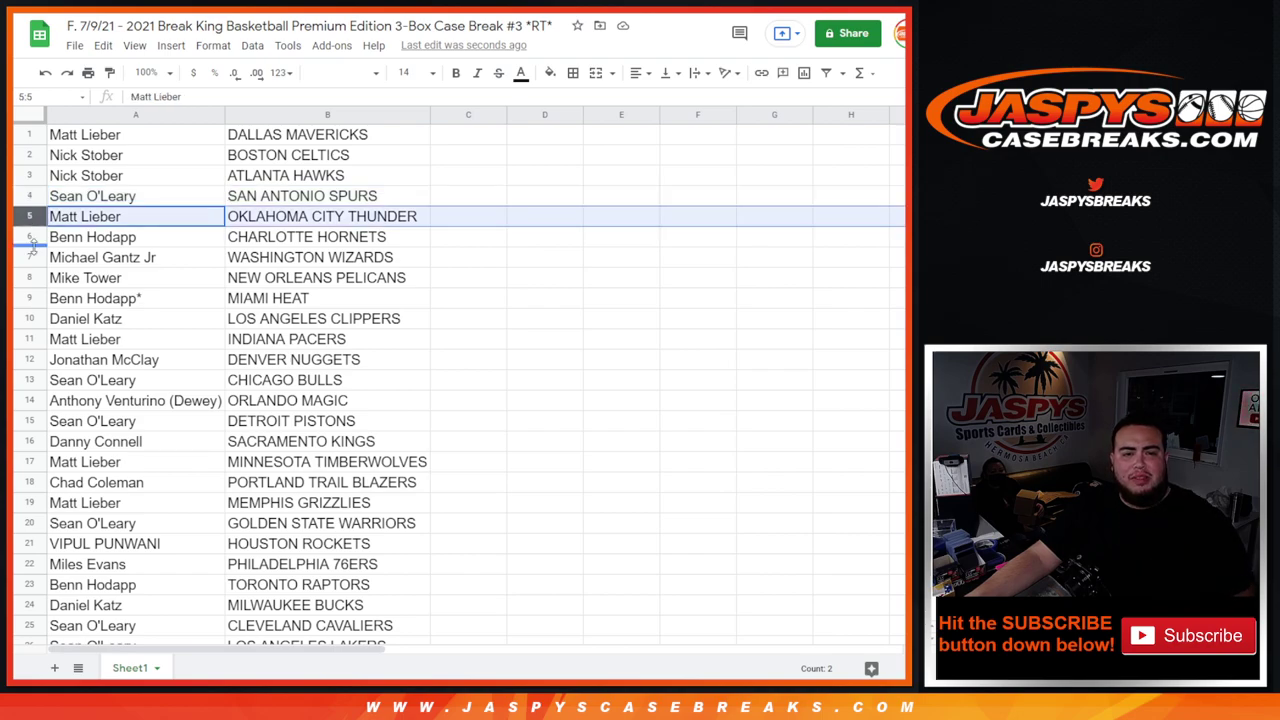
left_click(31, 237)
left_click(31, 258)
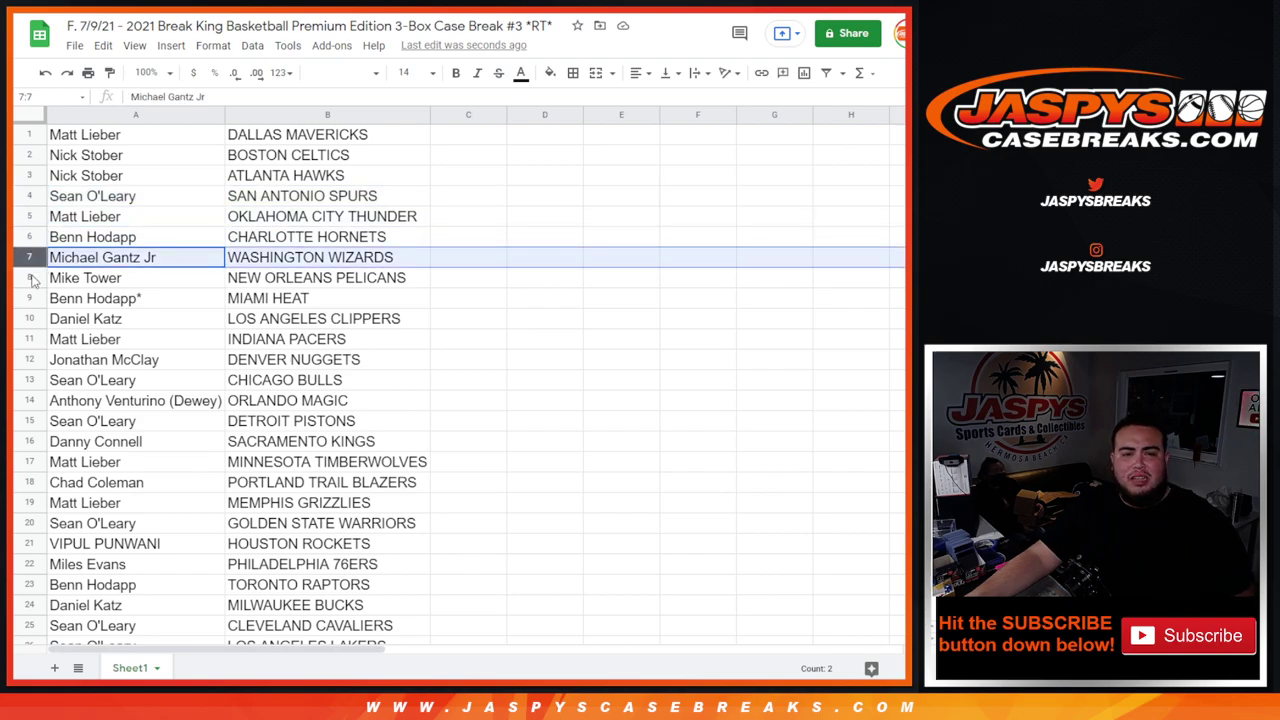
left_click(31, 278)
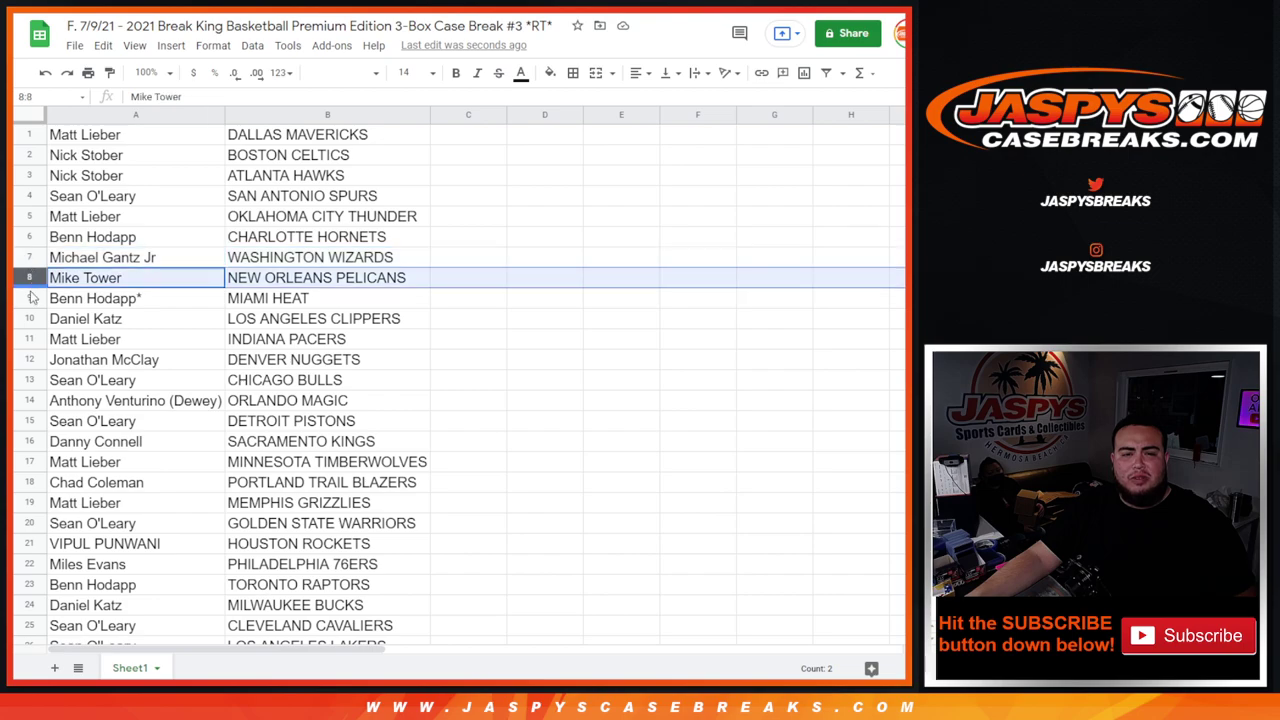
left_click(31, 298)
left_click(30, 318)
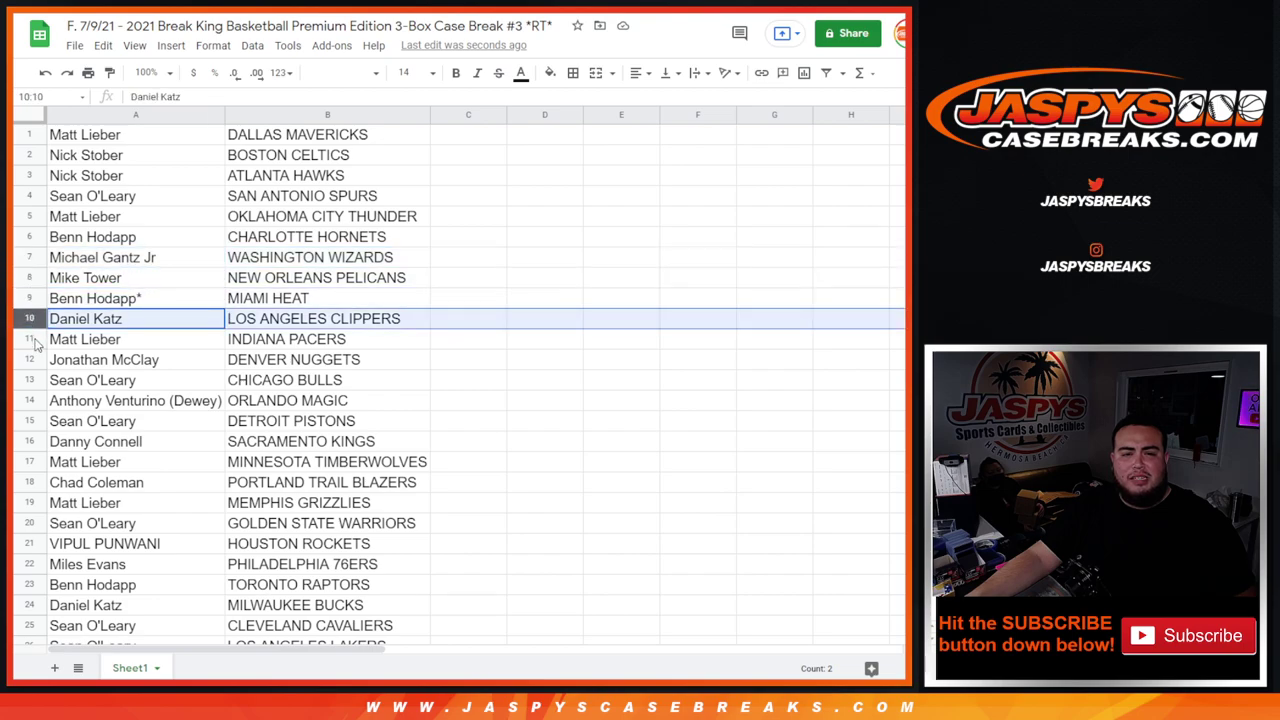
left_click(31, 339)
left_click(31, 359)
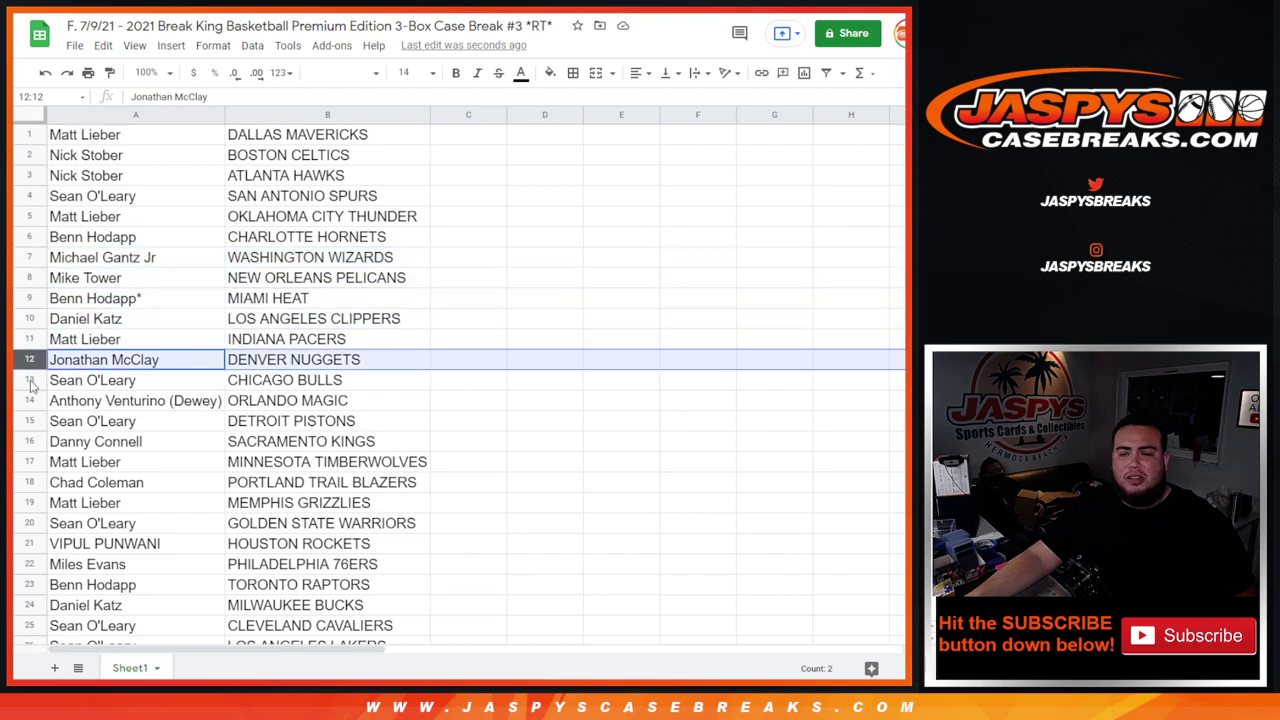
left_click(31, 380)
left_click(31, 400)
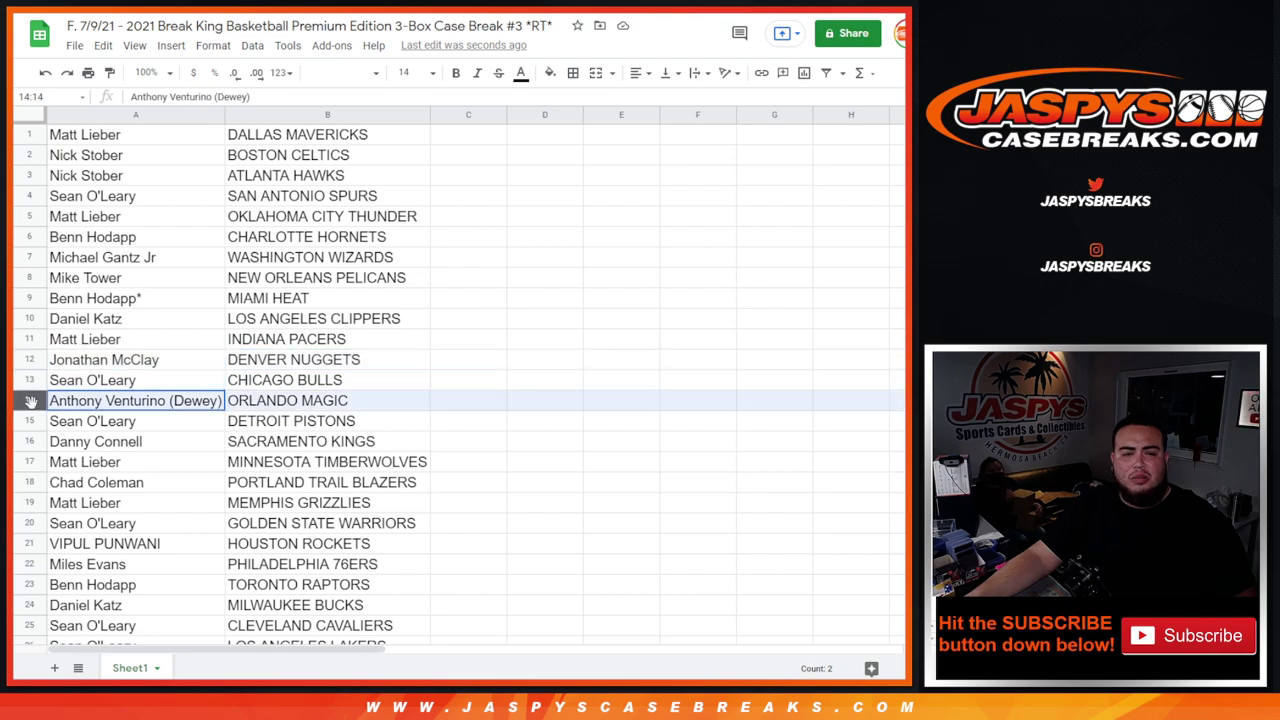
left_click(30, 421)
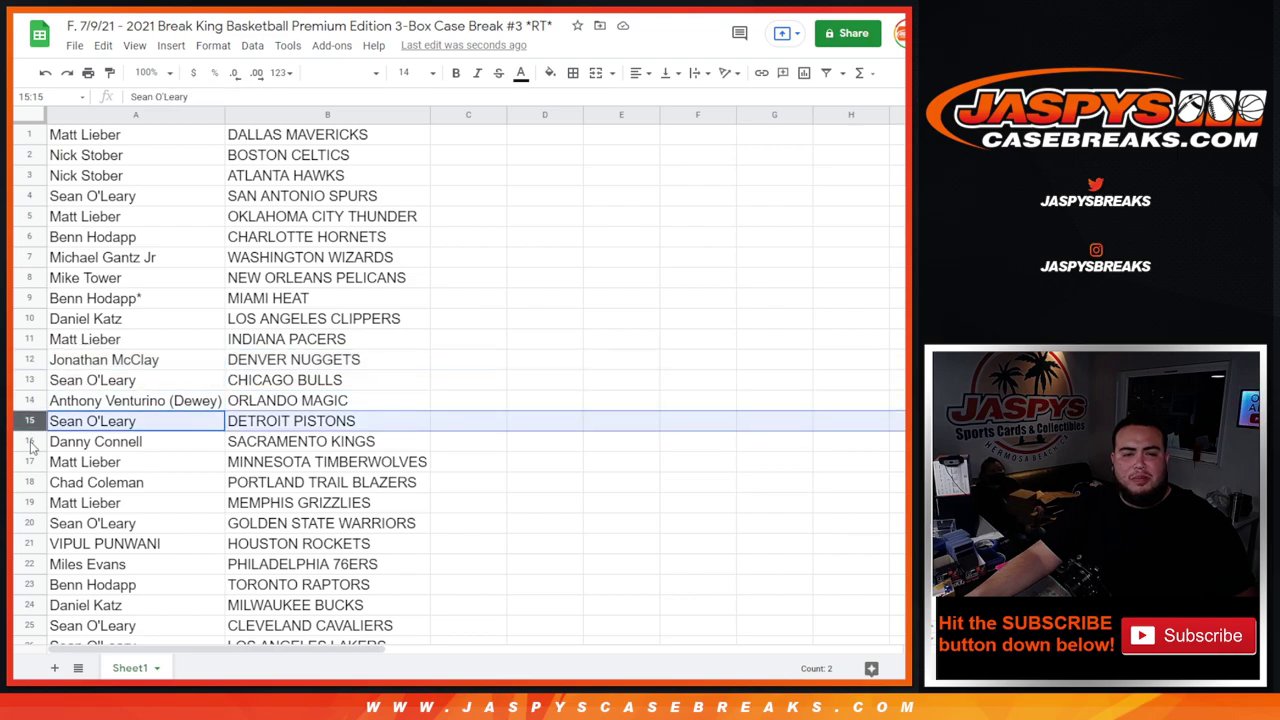
left_click(31, 441)
left_click(33, 462)
left_click(33, 483)
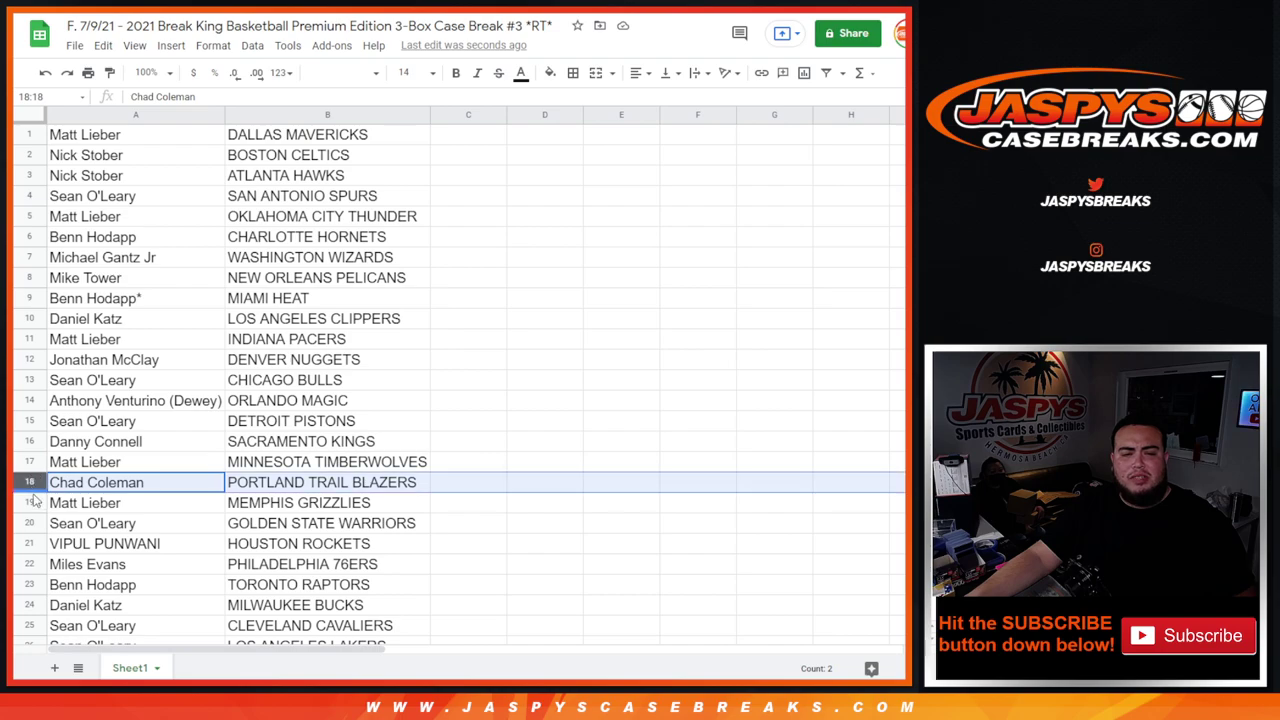
left_click(34, 504)
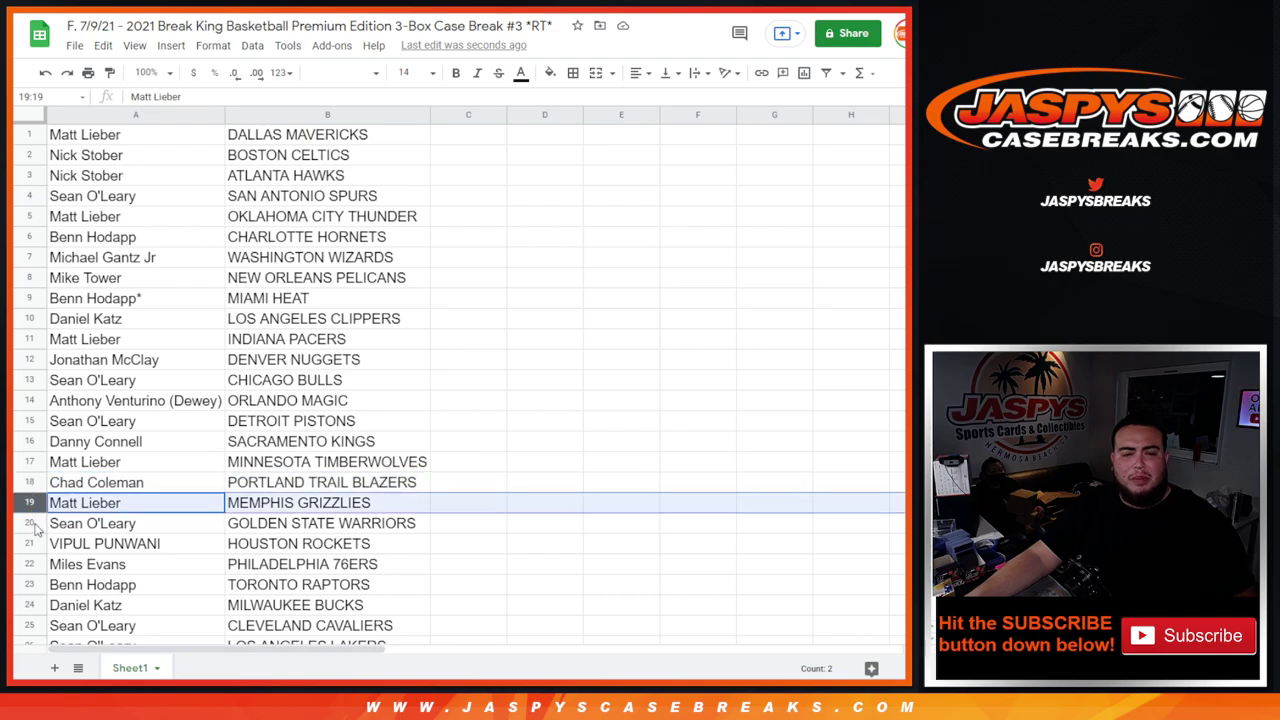
left_click(32, 523)
left_click(31, 543)
- Go through pairing rows 22–30, Philadelphia 76ers through Brooklyn Nets
scroll(35, 425, "down", 3)
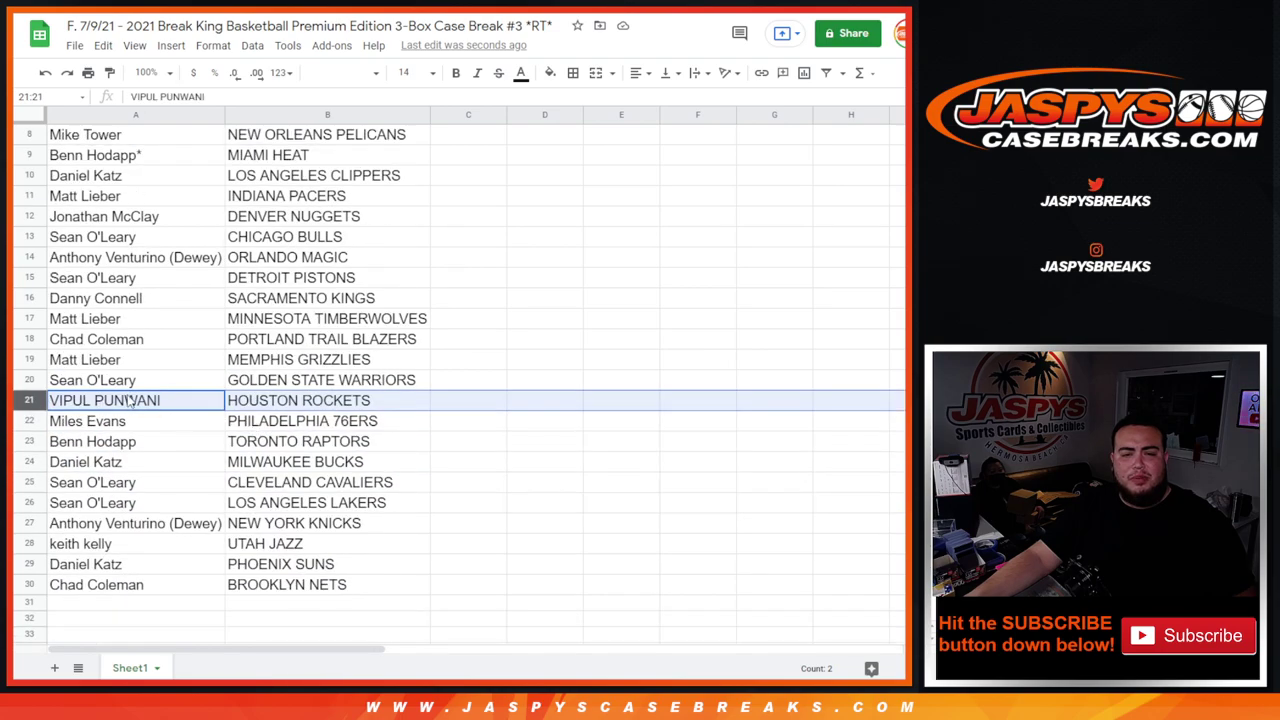
left_click(32, 424)
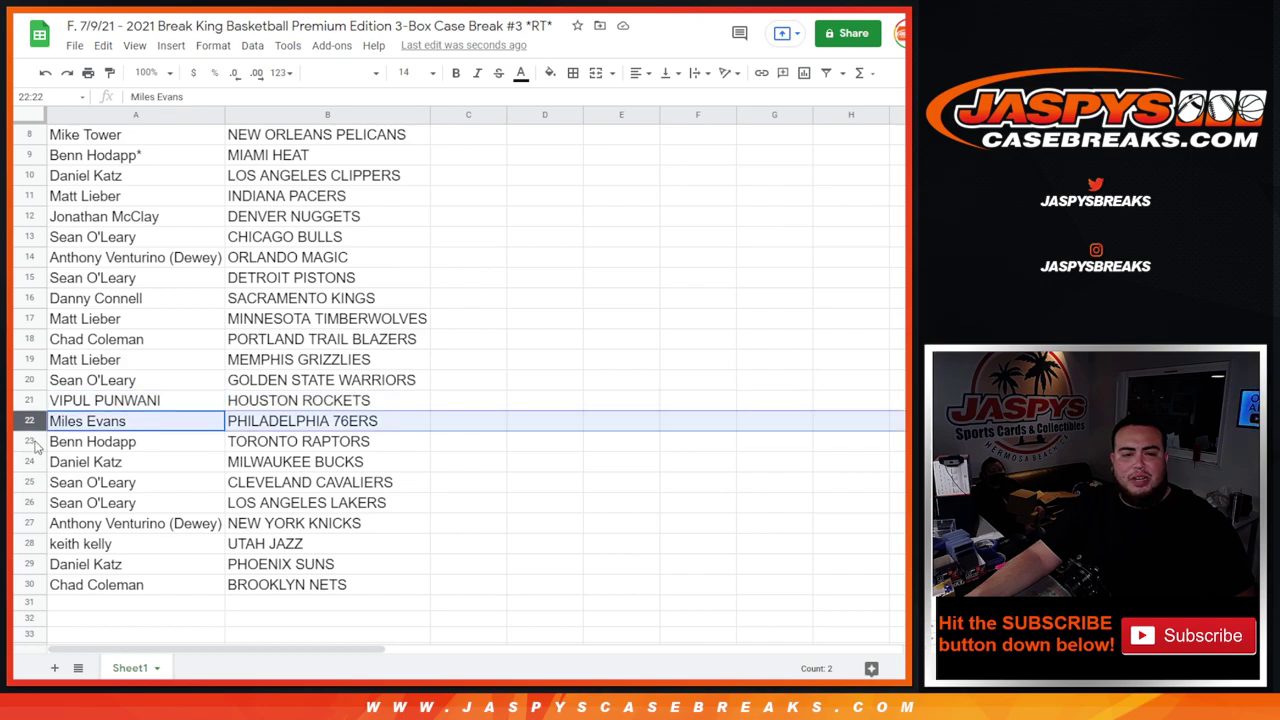
left_click(35, 443)
left_click(30, 464)
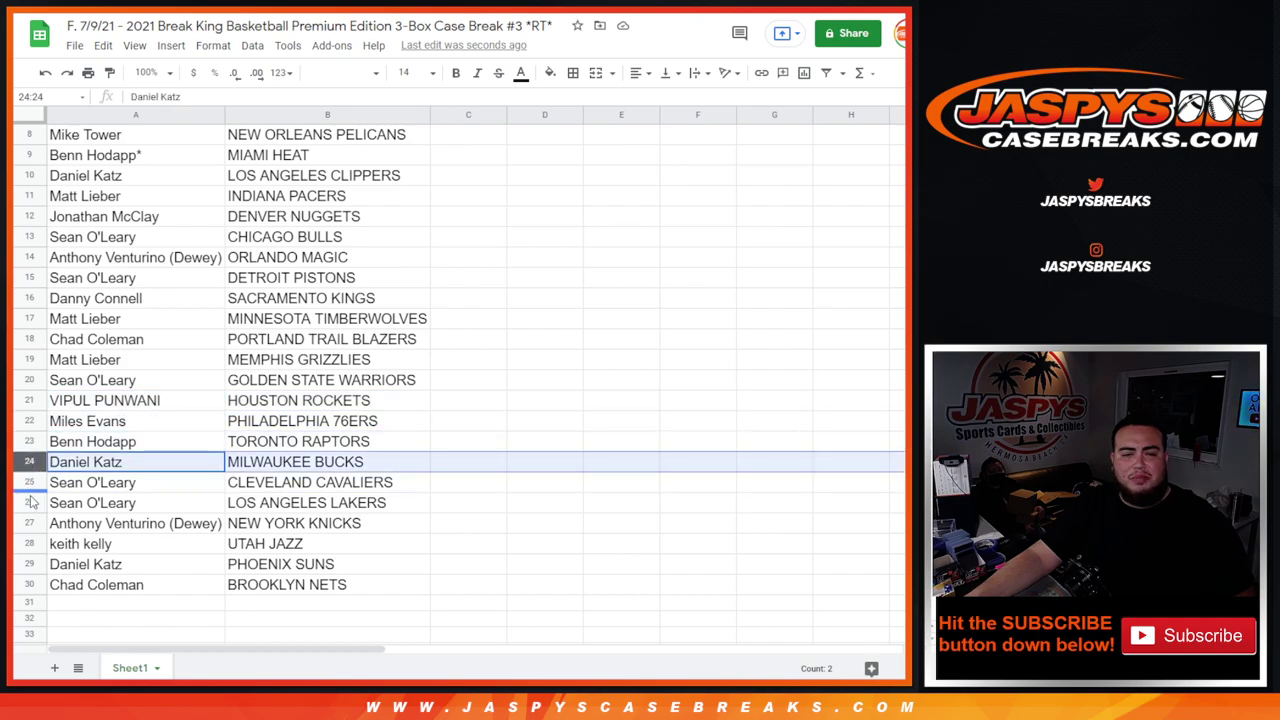
left_click(33, 486)
left_click(31, 503)
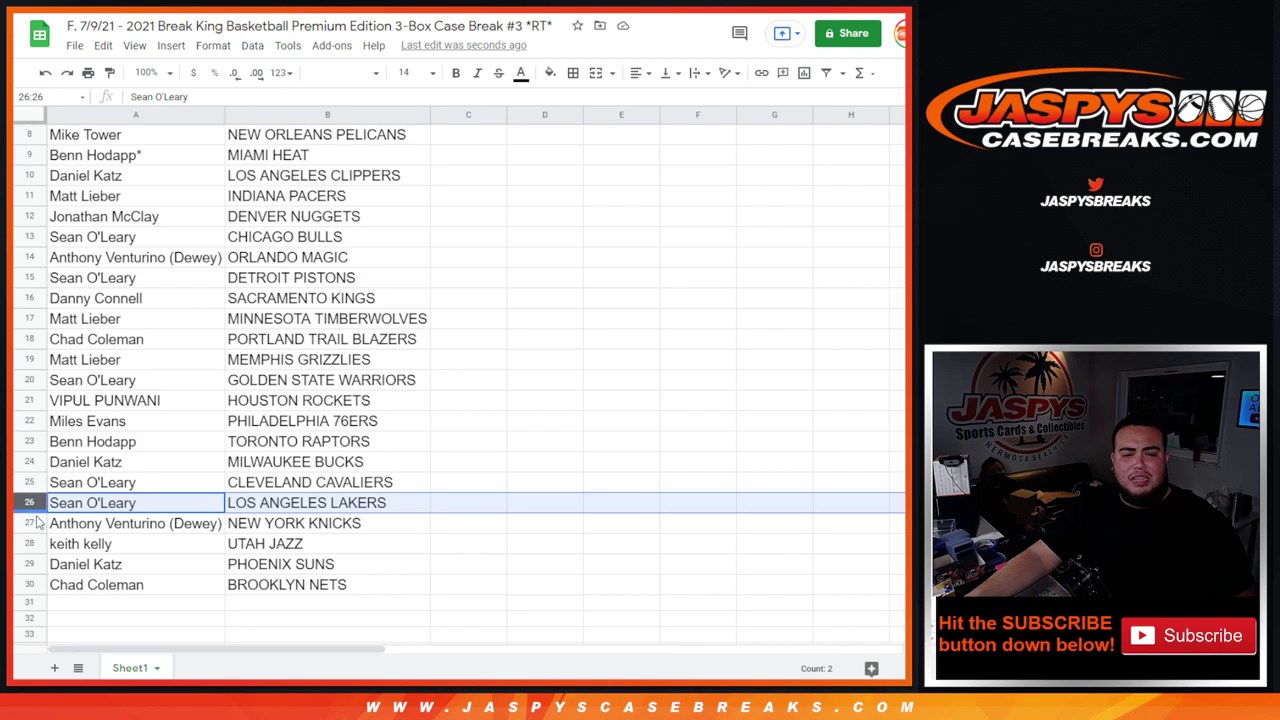
left_click(32, 523)
left_click(33, 543)
left_click(32, 564)
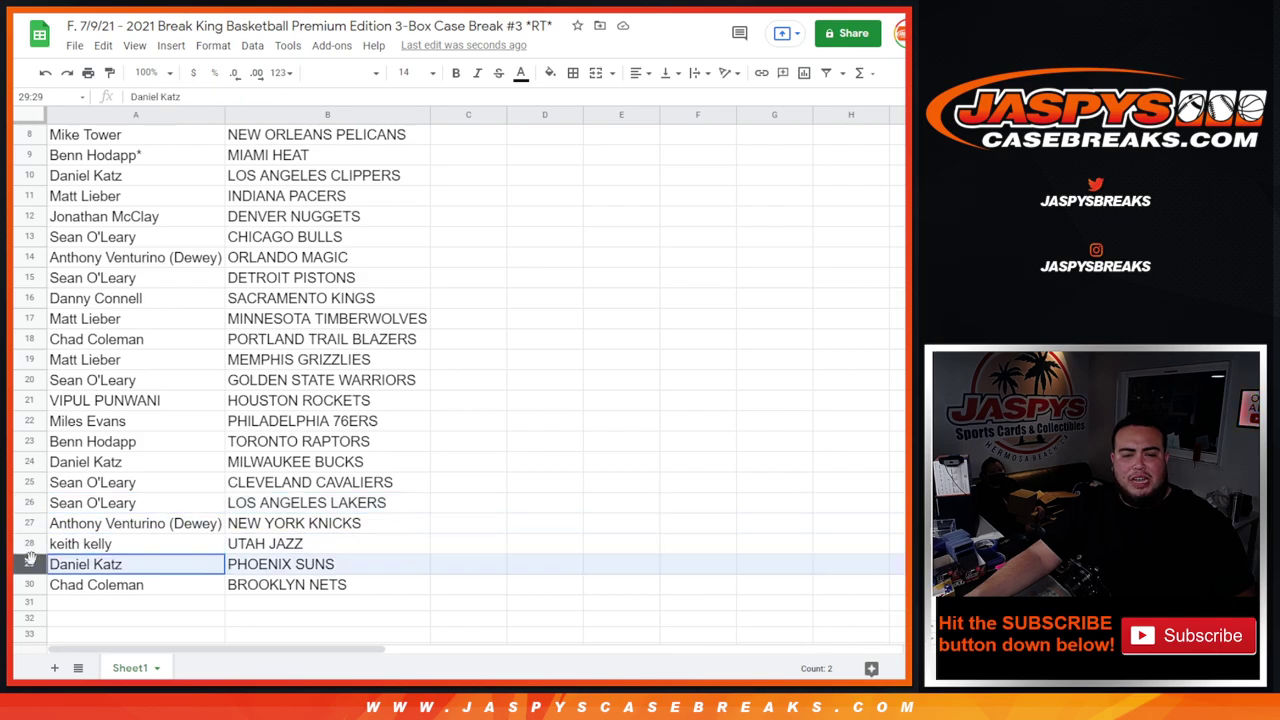
left_click(33, 584)
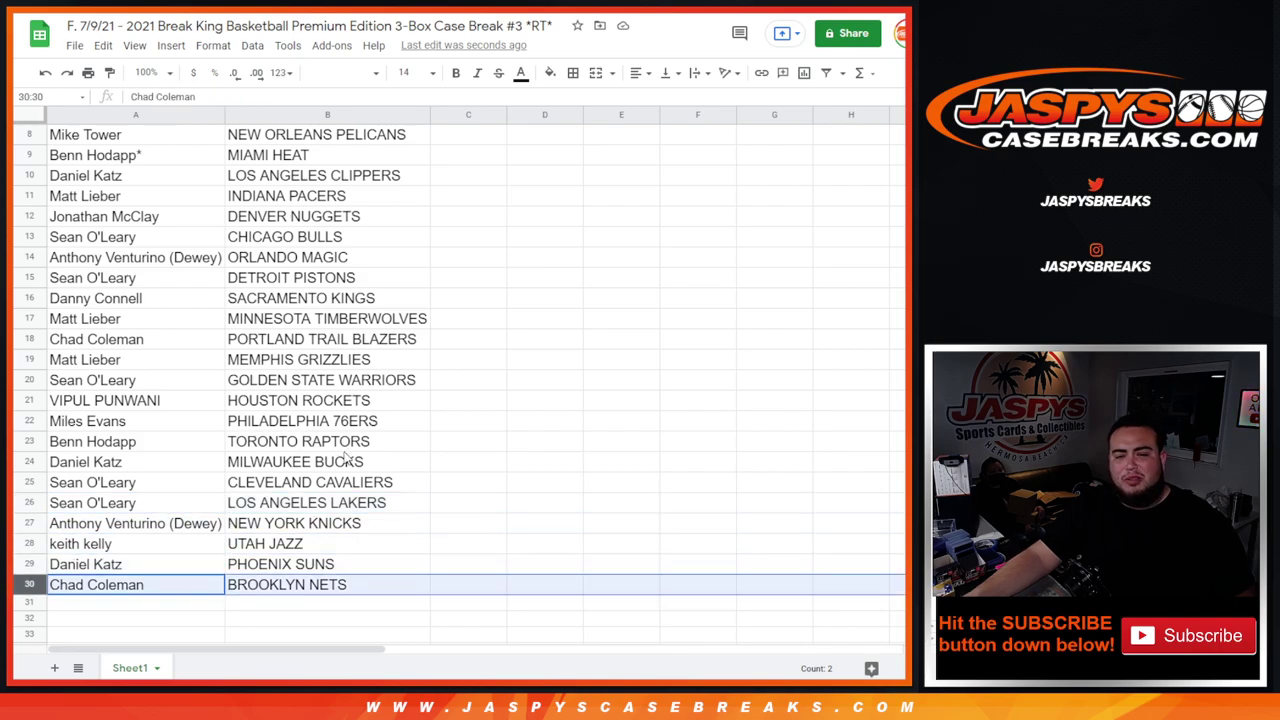
- Sort the sheet A→Z by the team column in B
scroll(348, 452, "up", 5)
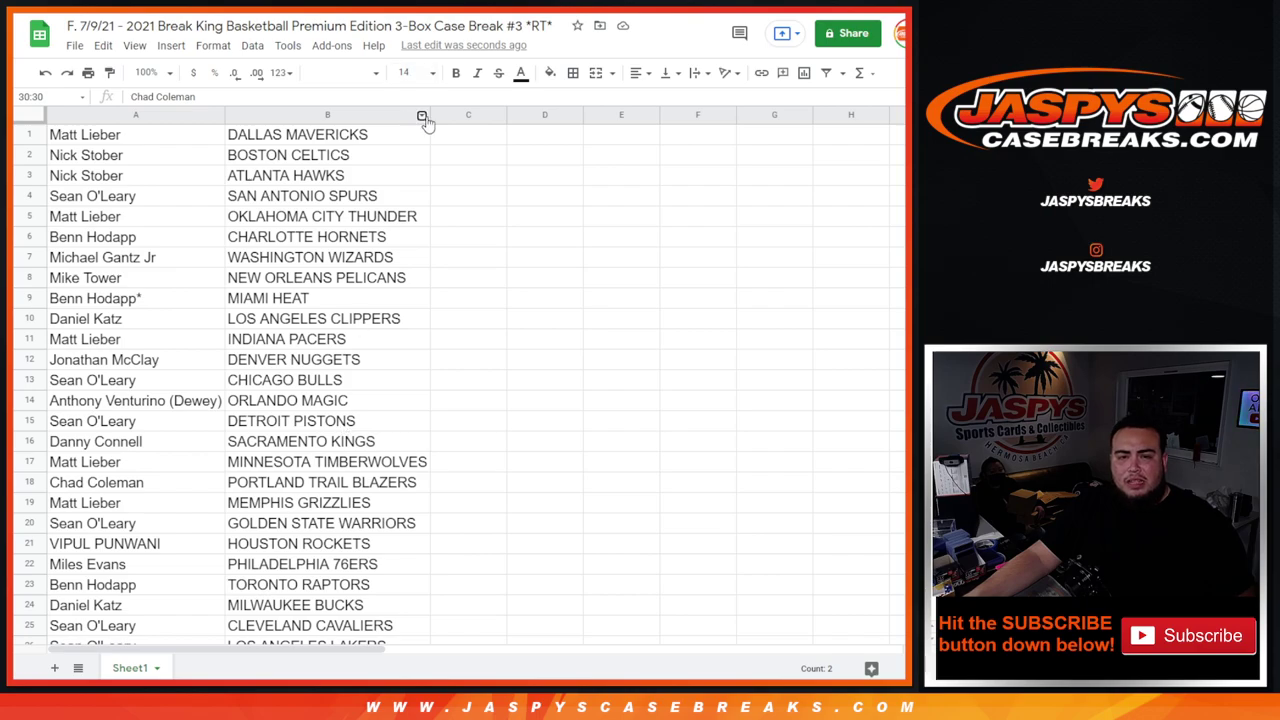
left_click(418, 114)
right_click(418, 114)
left_click(474, 446)
- Give A1:B30 all borders and centre the text horizontally
left_click_drag(135, 134, 304, 396)
scroll(303, 380, "up", 5)
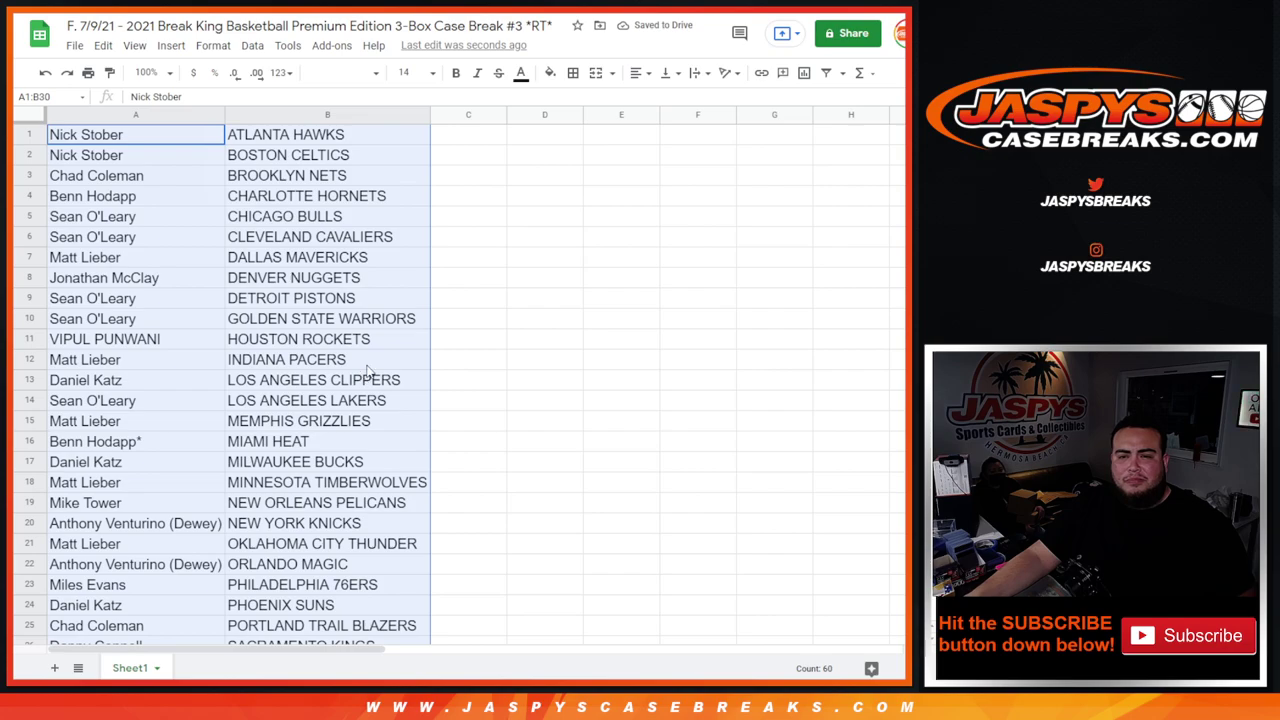
left_click(573, 72)
left_click(584, 104)
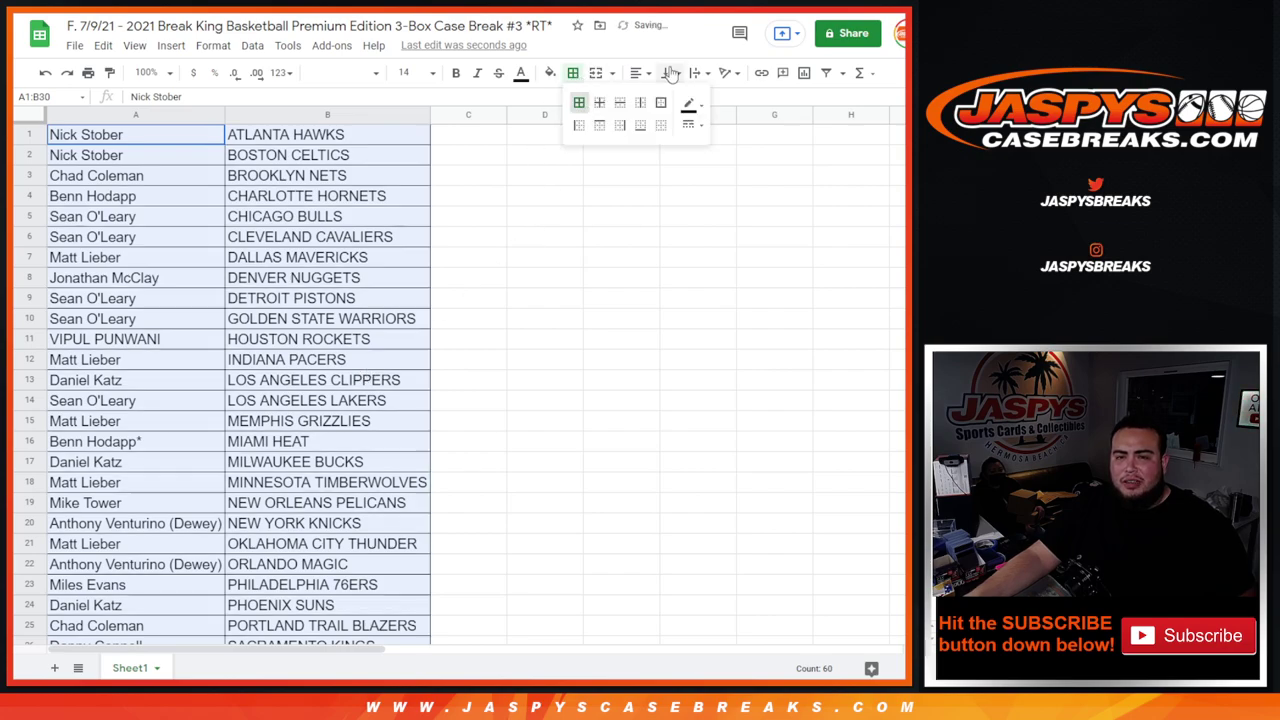
left_click(640, 72)
left_click(658, 100)
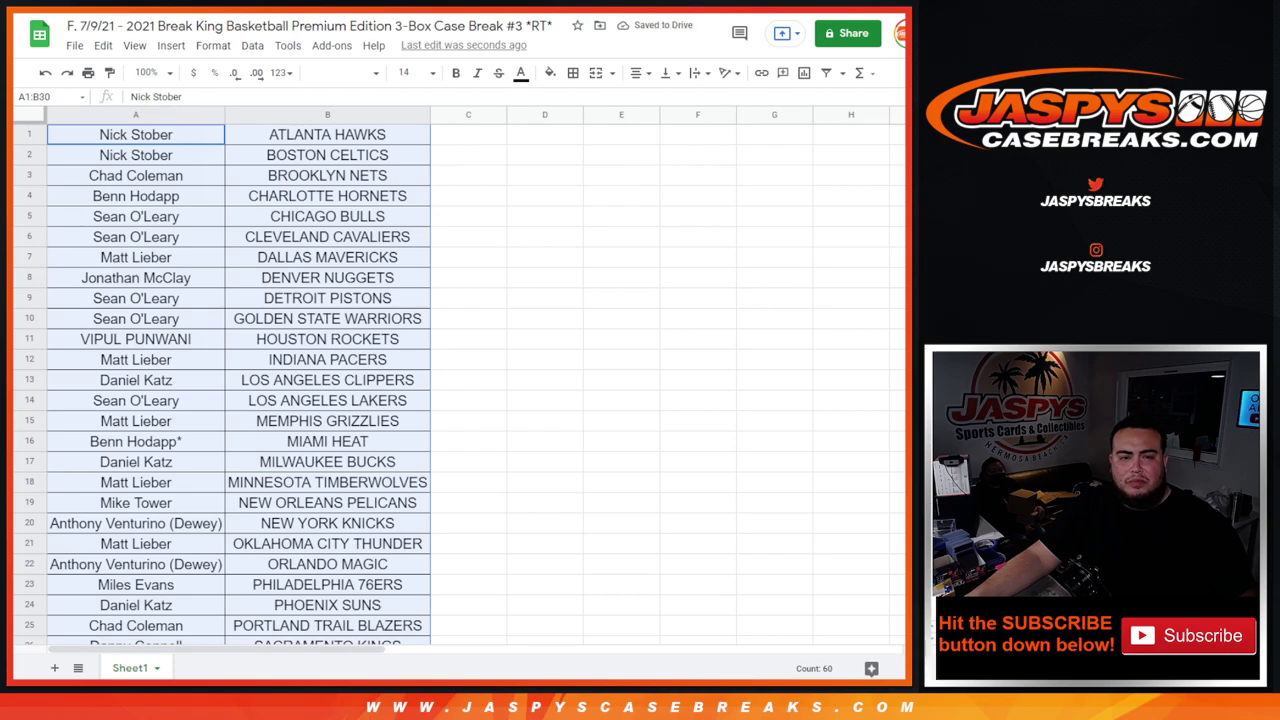
- Set print settings to portrait with the workbook title header, zooming the preview out
left_click(130, 196)
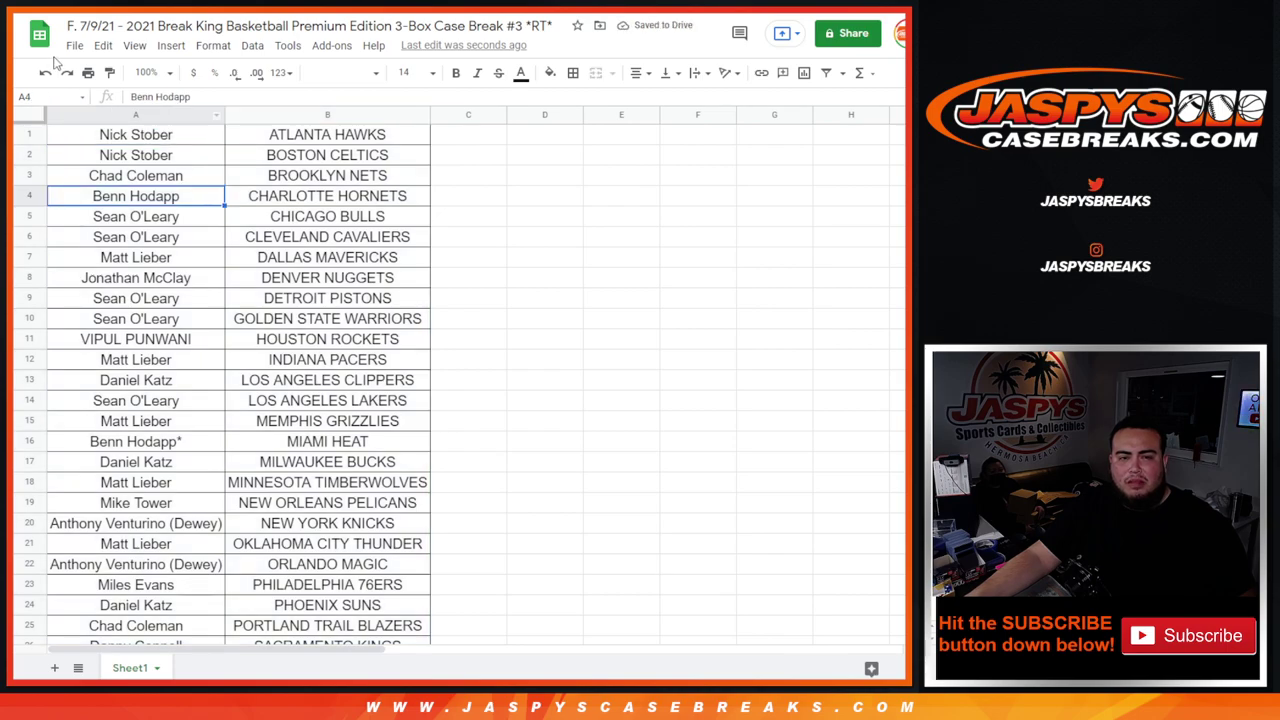
left_click(88, 72)
left_click(838, 213)
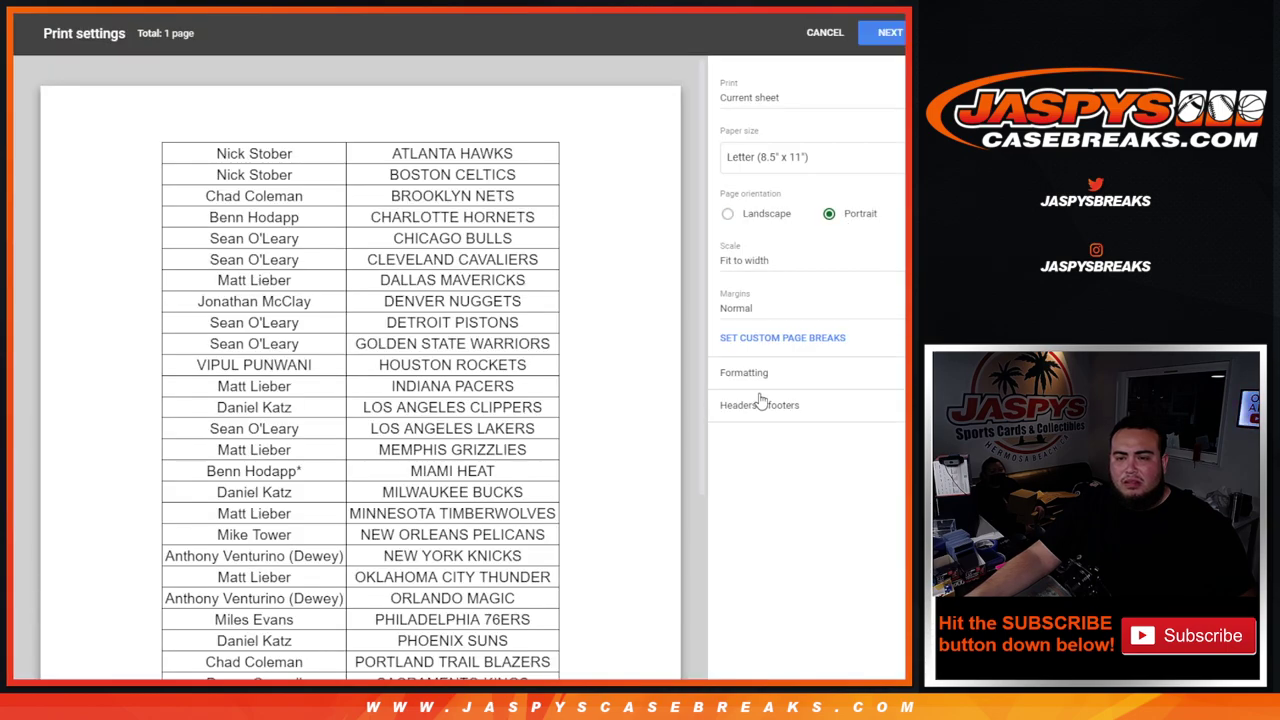
left_click(762, 405)
left_click(776, 463)
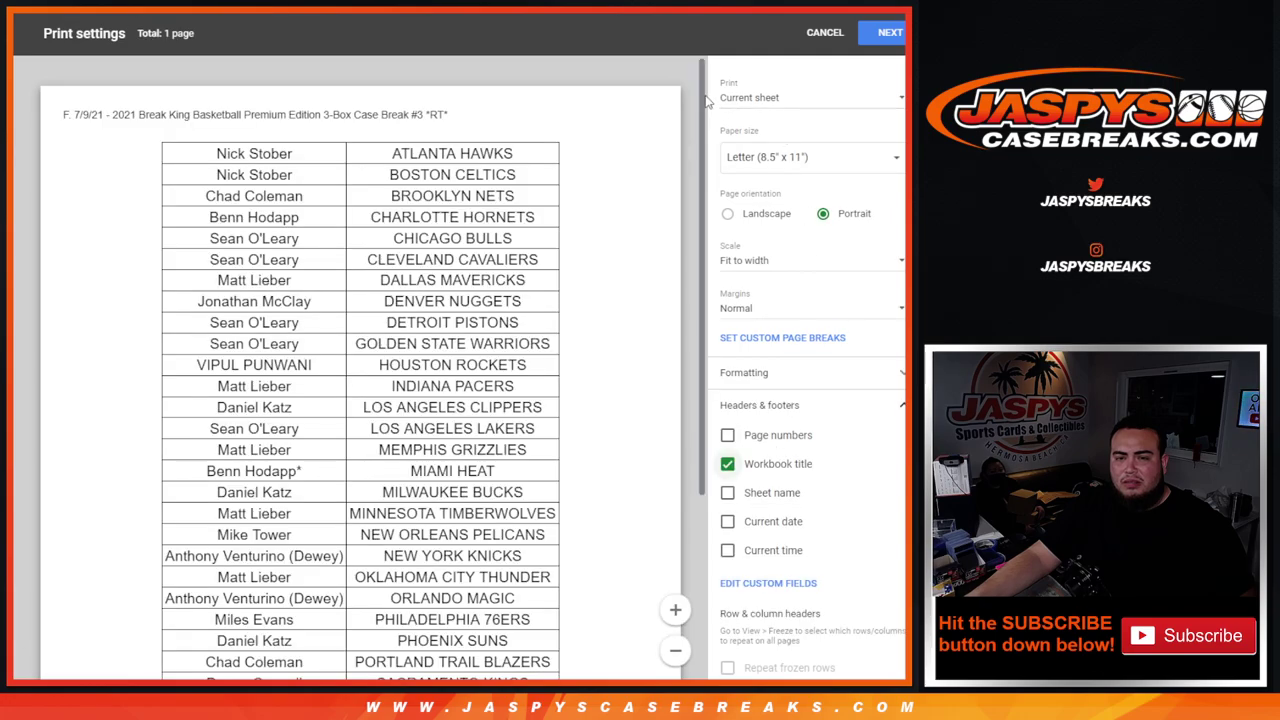
scroll(703, 163, "down", 2)
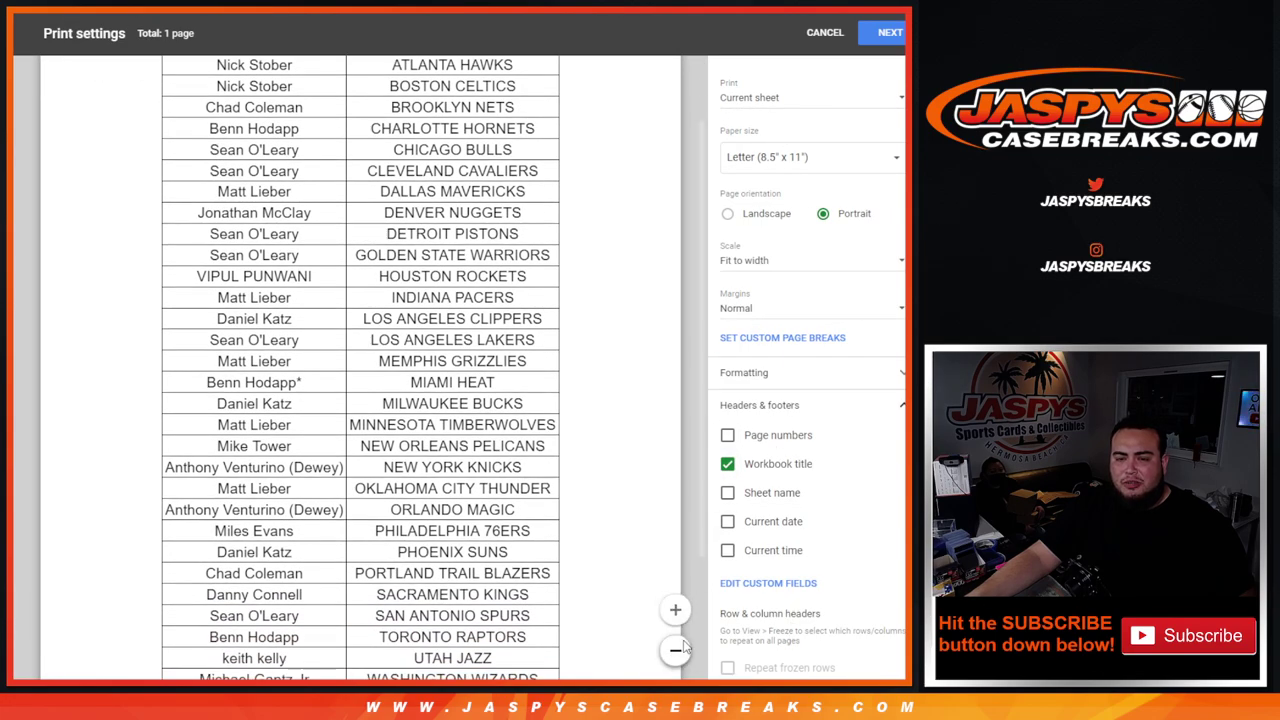
left_click(675, 650)
left_click_drag(703, 375, 706, 350)
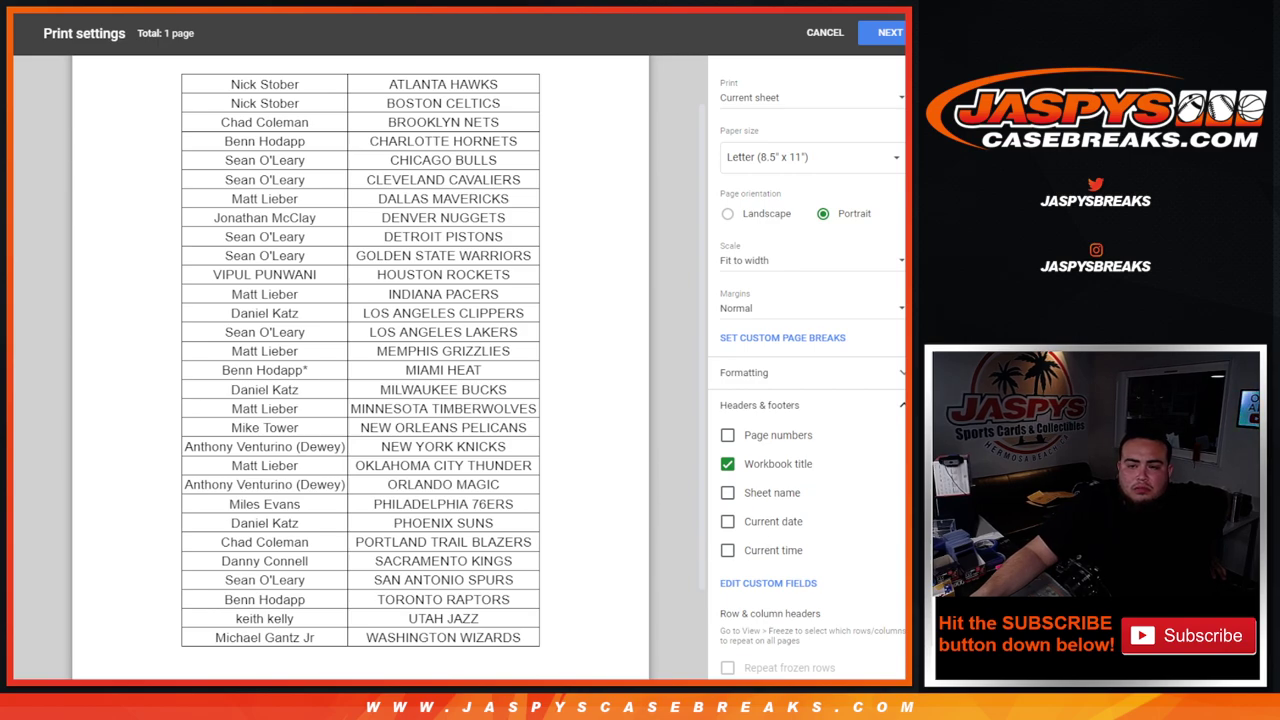
- Continue past Print settings and print the sheet from Chrome's print dialog
left_click(889, 33)
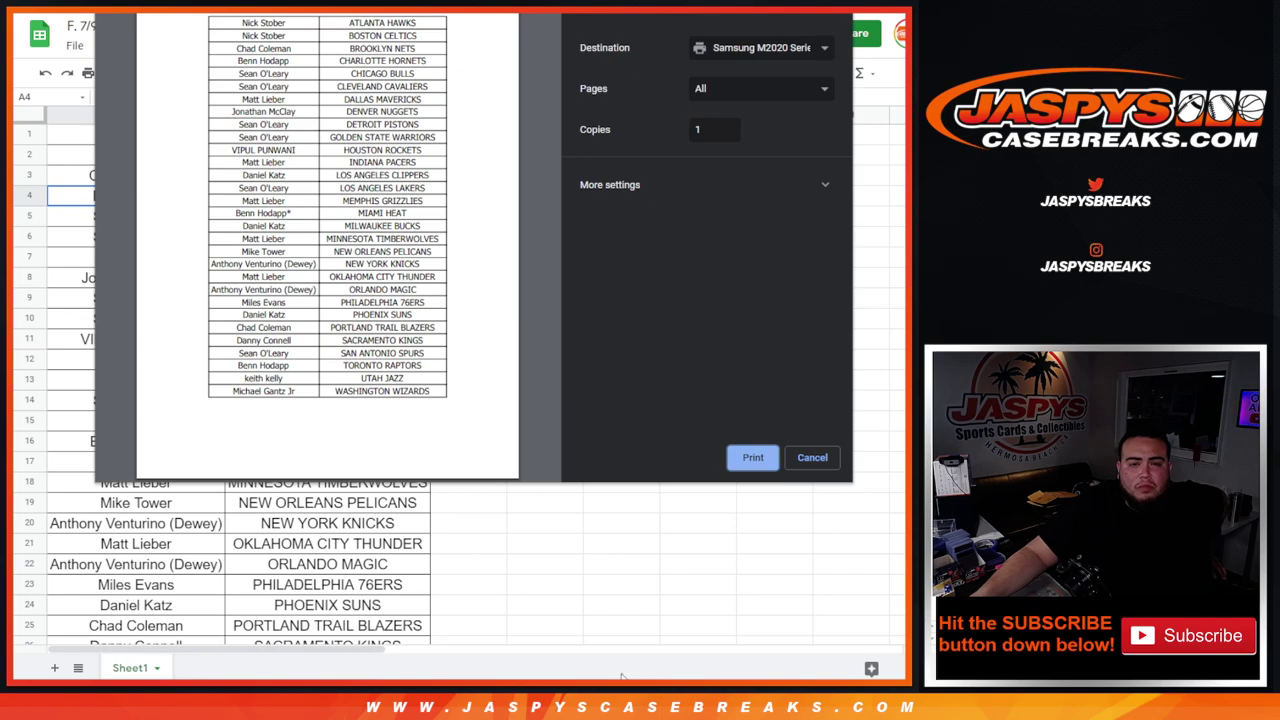
left_click(752, 457)
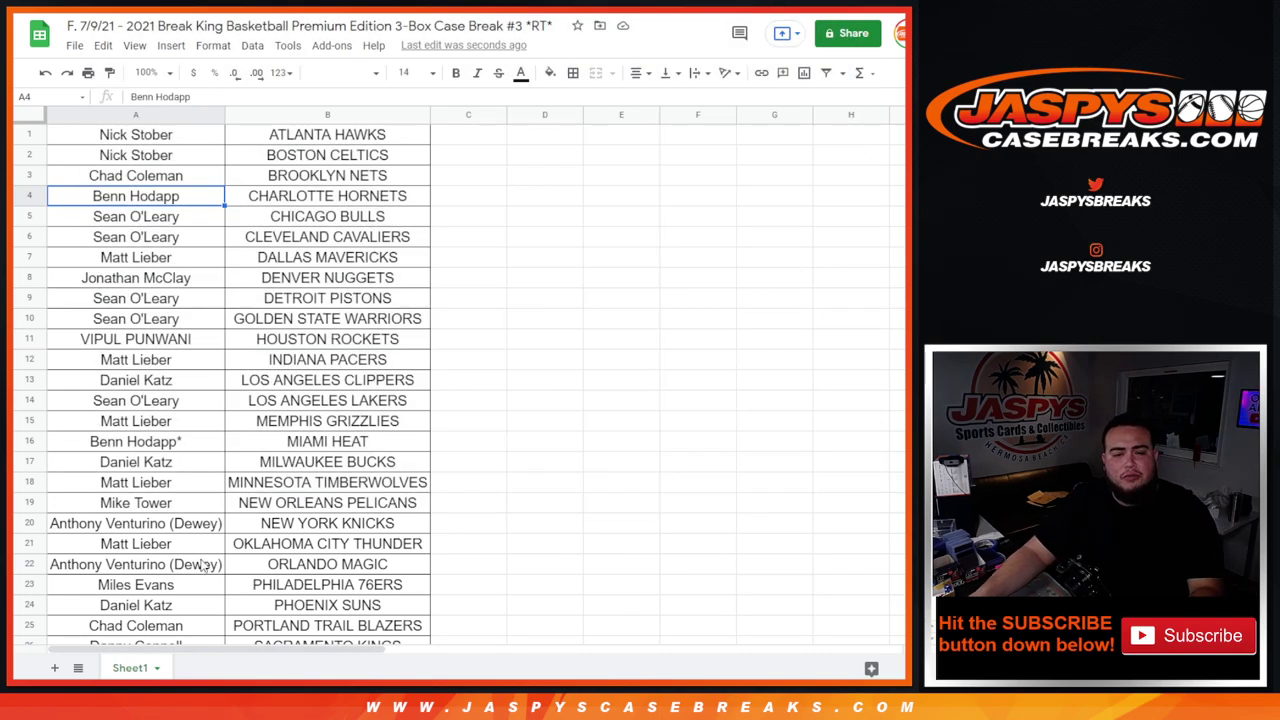
- Copy the row 22 owner's name into spare cell C11, adding a * mark
left_click(158, 565)
key("ctrl+c")
key("Right")
key("Right")
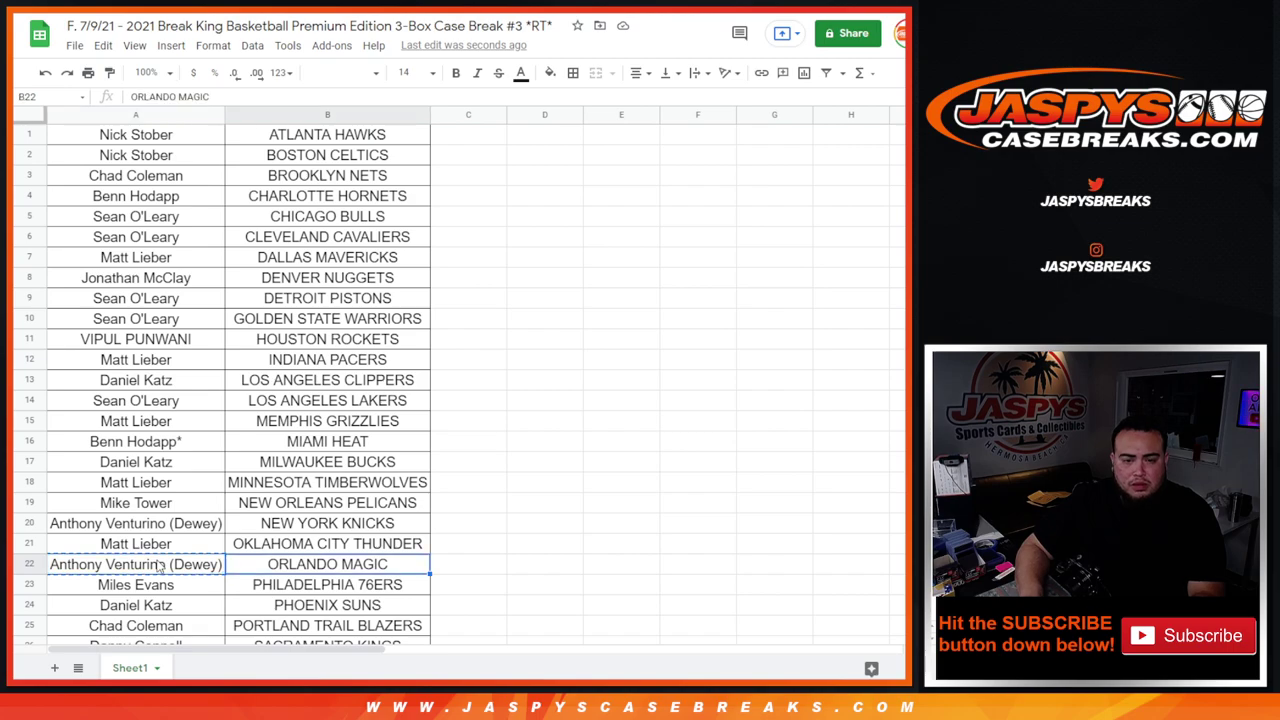
key("Up")
key("Up")
key("Up")
key("Up")
key("Up")
key("Up")
key("Up")
key("Up")
key("Up")
key("Up")
key("Up")
key("Return")
key("ctrl+v")
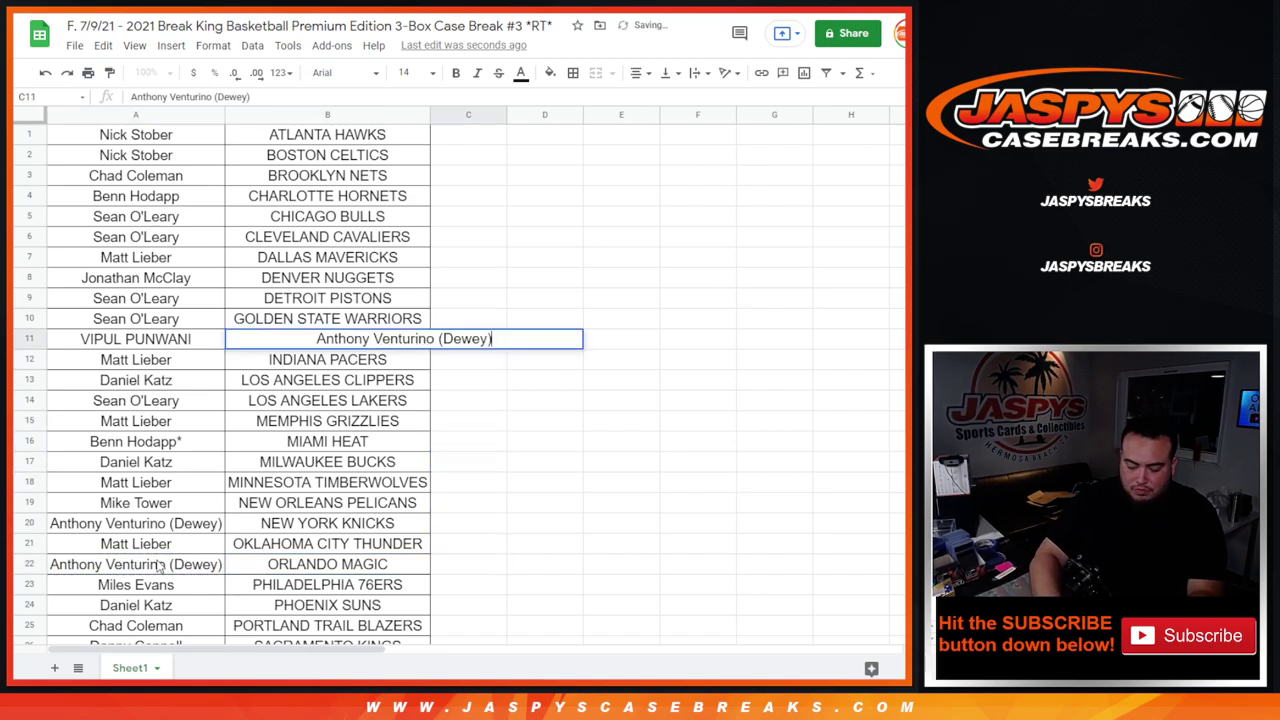
type("*")
key("Return")
- Copy the Houston Rockets owner from A11 over A22 and mark it with ^
key("Up")
key("Left")
key("Left")
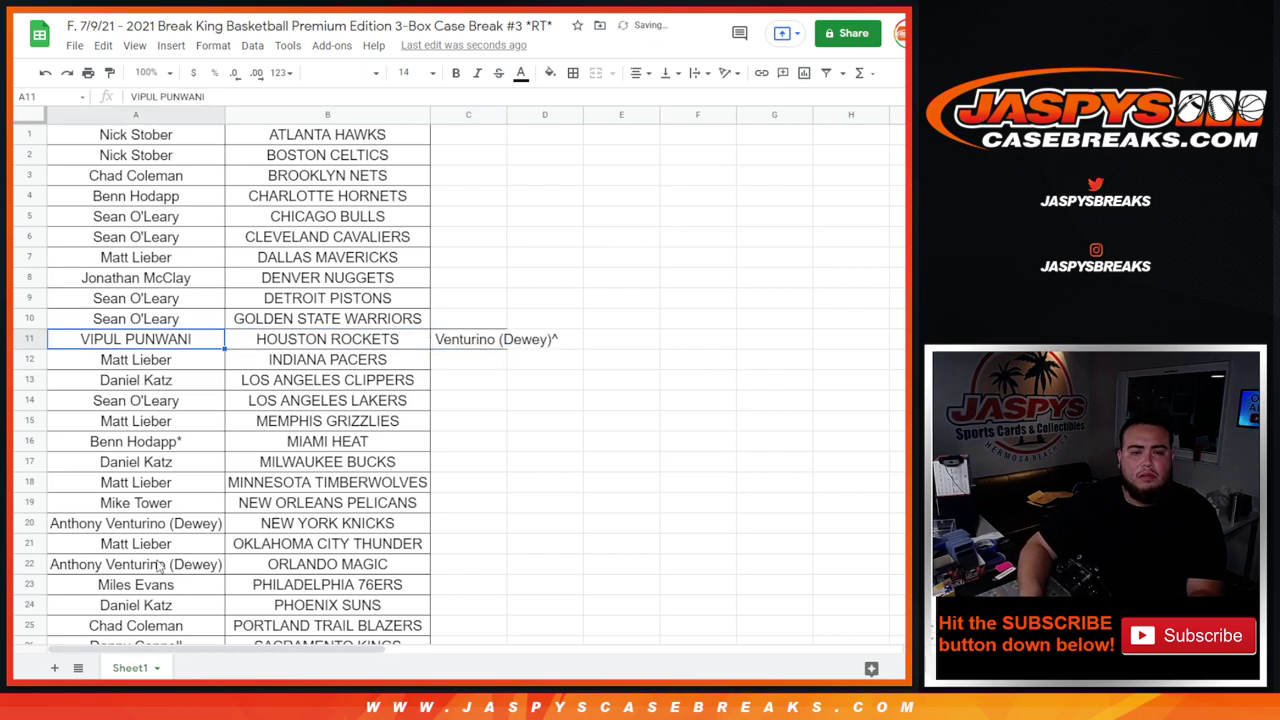
key("ctrl+c")
key("Down")
key("Down")
key("Down")
key("Down")
key("Down")
key("Down")
key("Down")
key("Down")
key("Down")
key("Down")
key("Down")
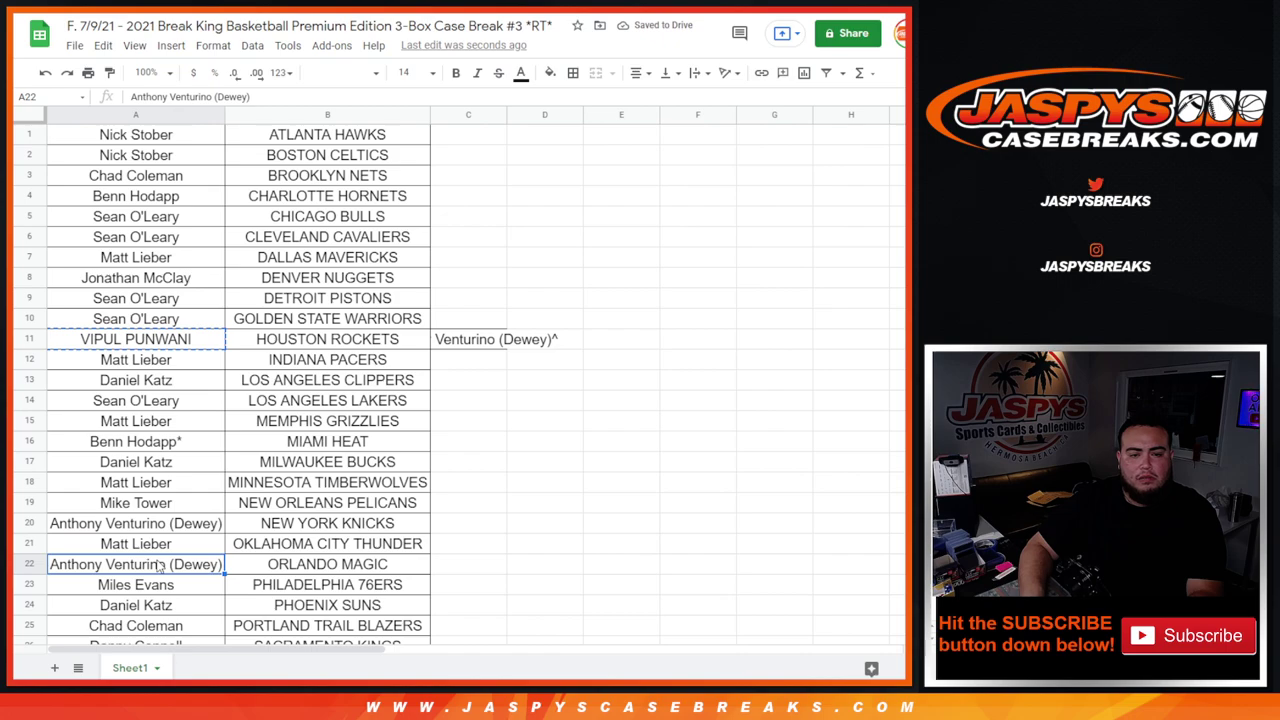
key("ctrl+v")
key("Return")
type("^")
key("Return")
- Move the temporarily held name from C11 into A11 to complete the swap
left_click(477, 345)
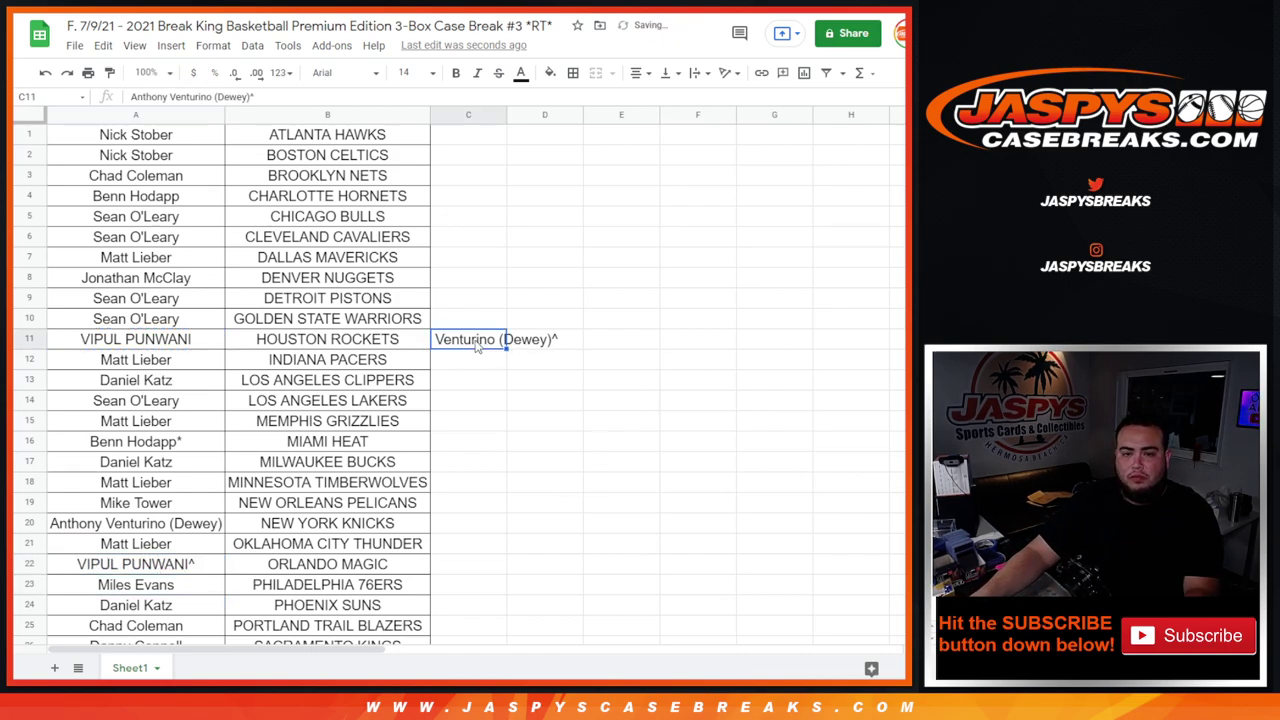
key("Delete")
key("Left")
key("Left")
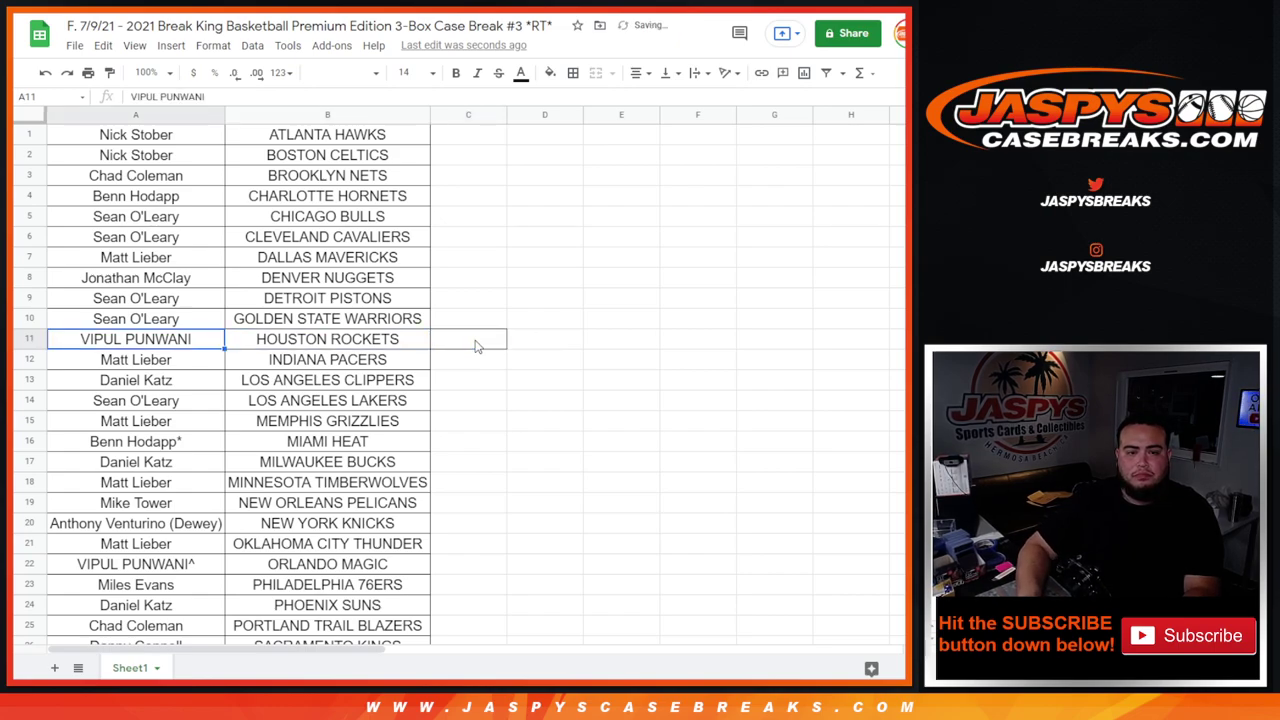
key("ctrl+v")
key("Return")
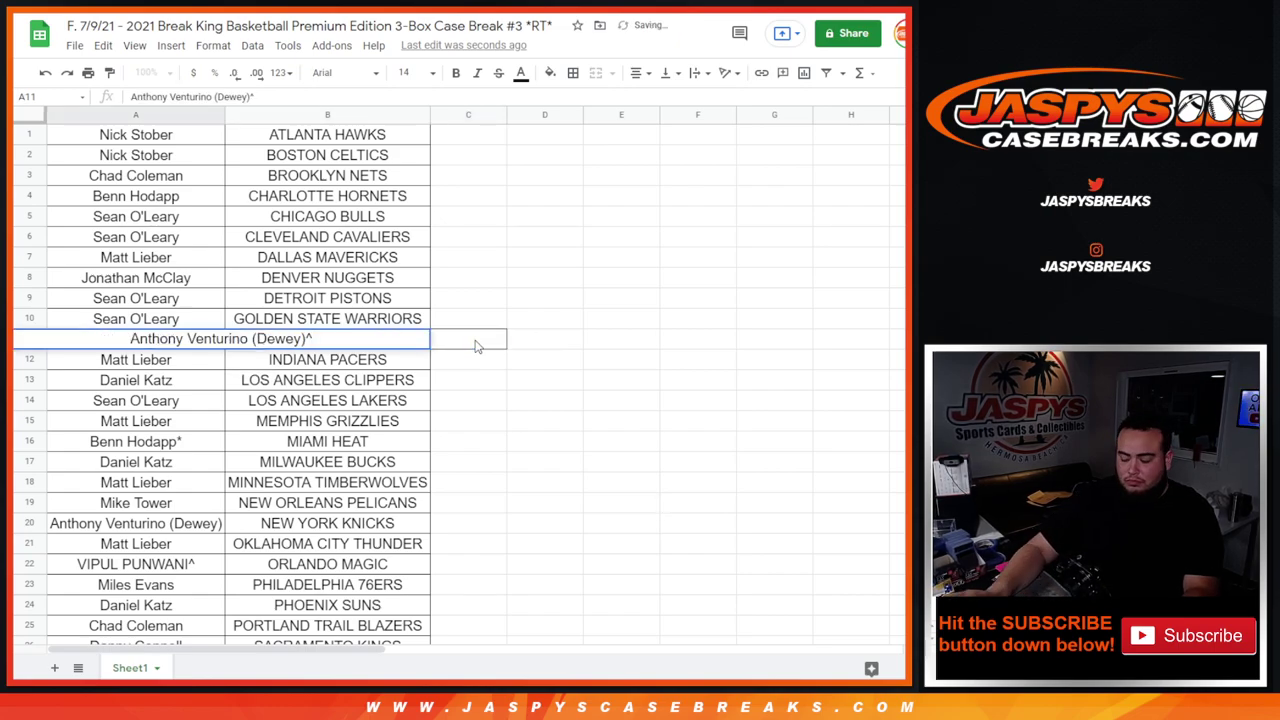
key("Return")
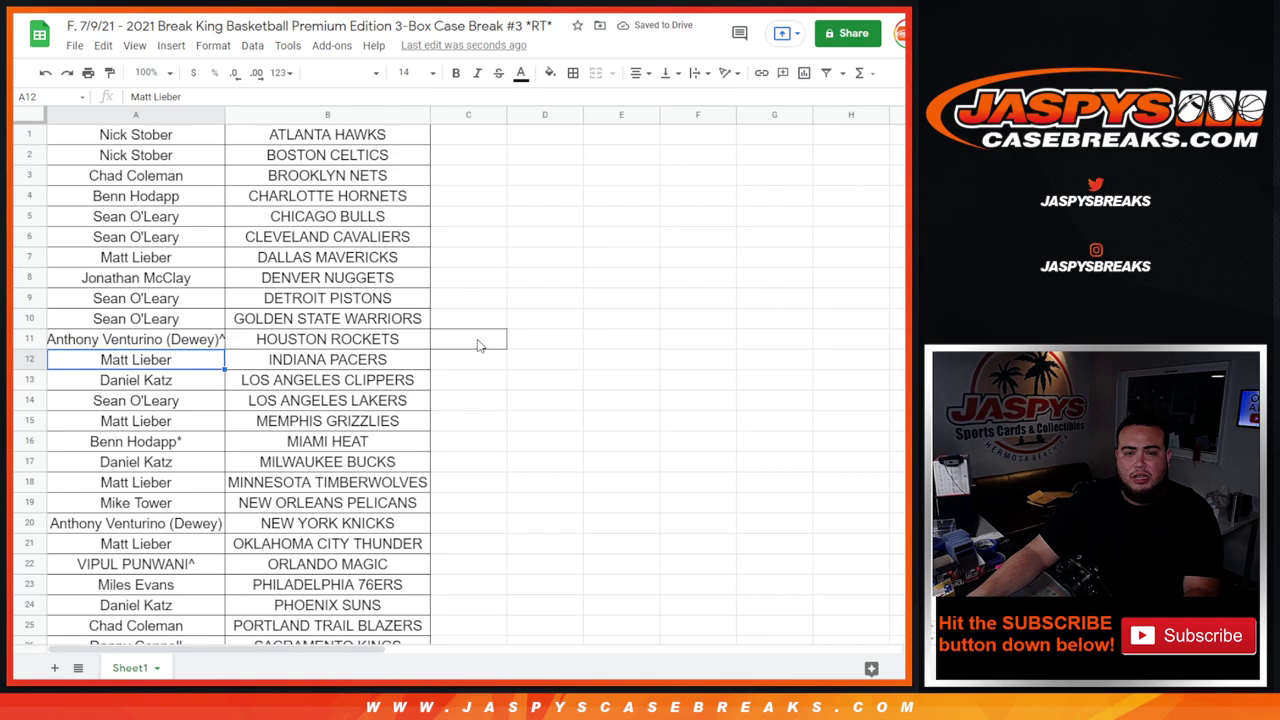
- Review the border options for C11 and B11, then widen column A slightly
left_click(478, 345)
left_click(572, 72)
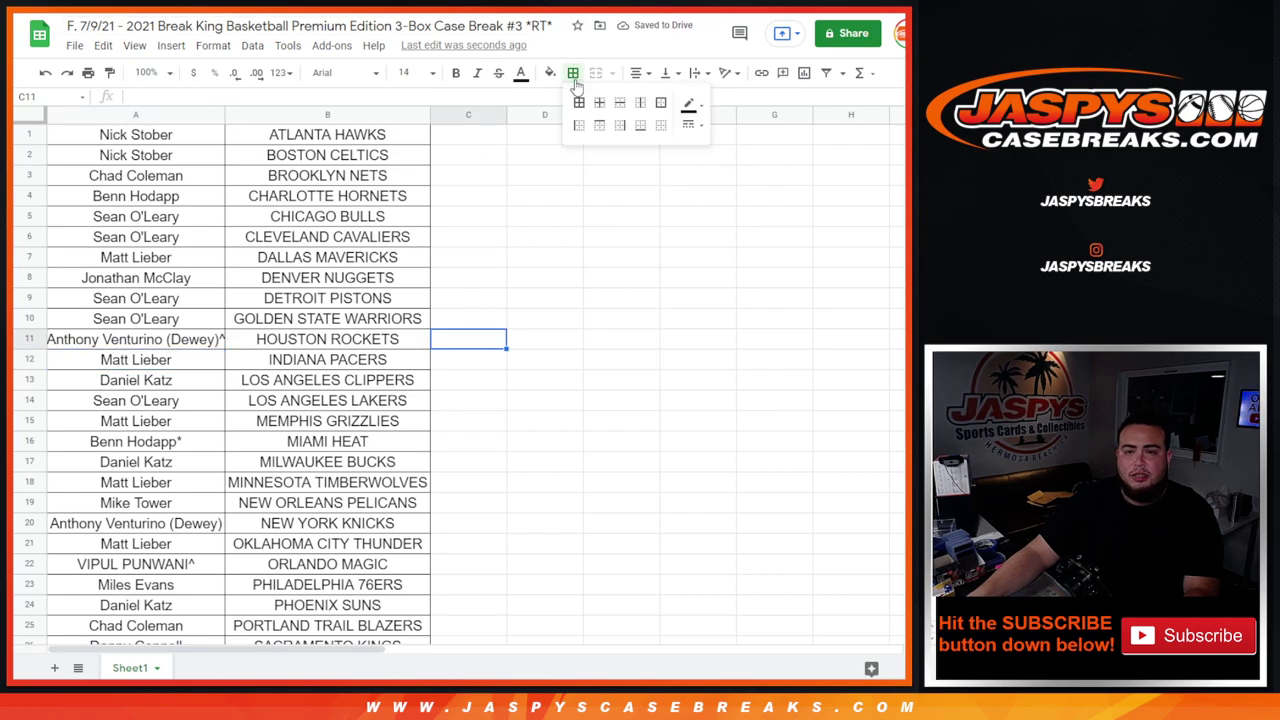
left_click(400, 343)
left_click(574, 74)
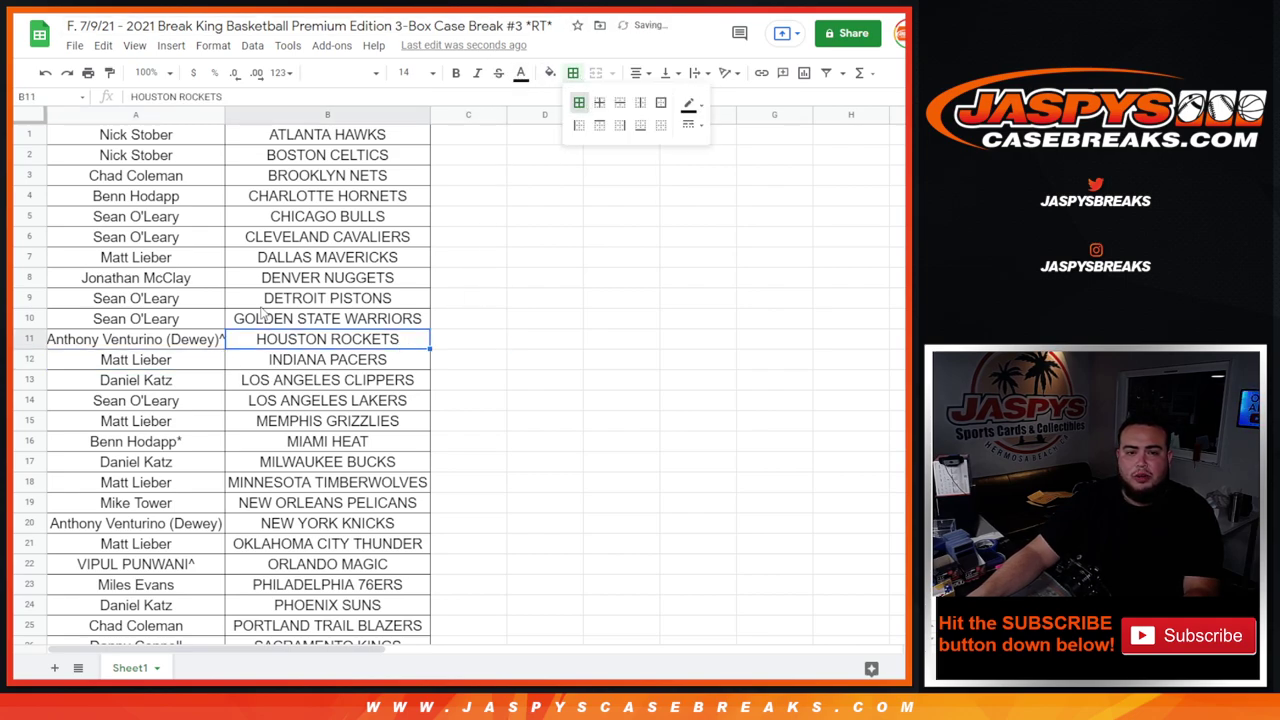
left_click_drag(225, 112, 232, 112)
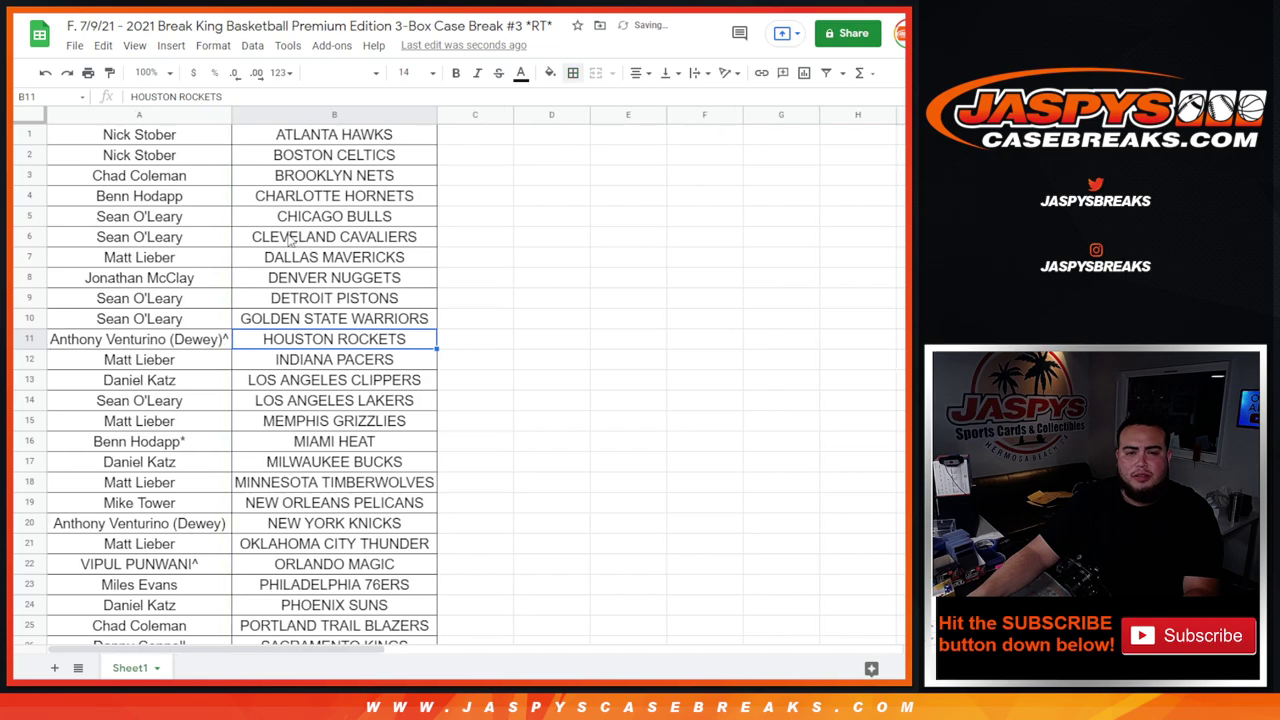
- Print the updated one-page sheet through Chrome's print dialog
left_click(87, 73)
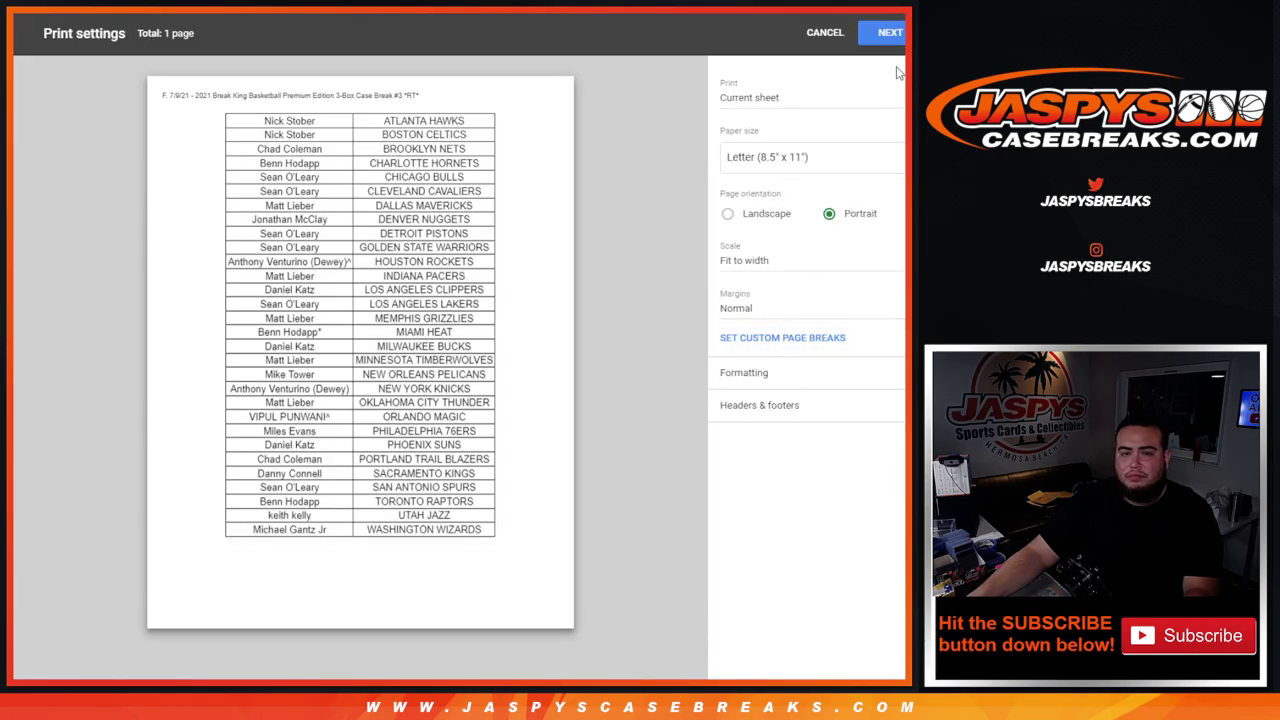
left_click(889, 33)
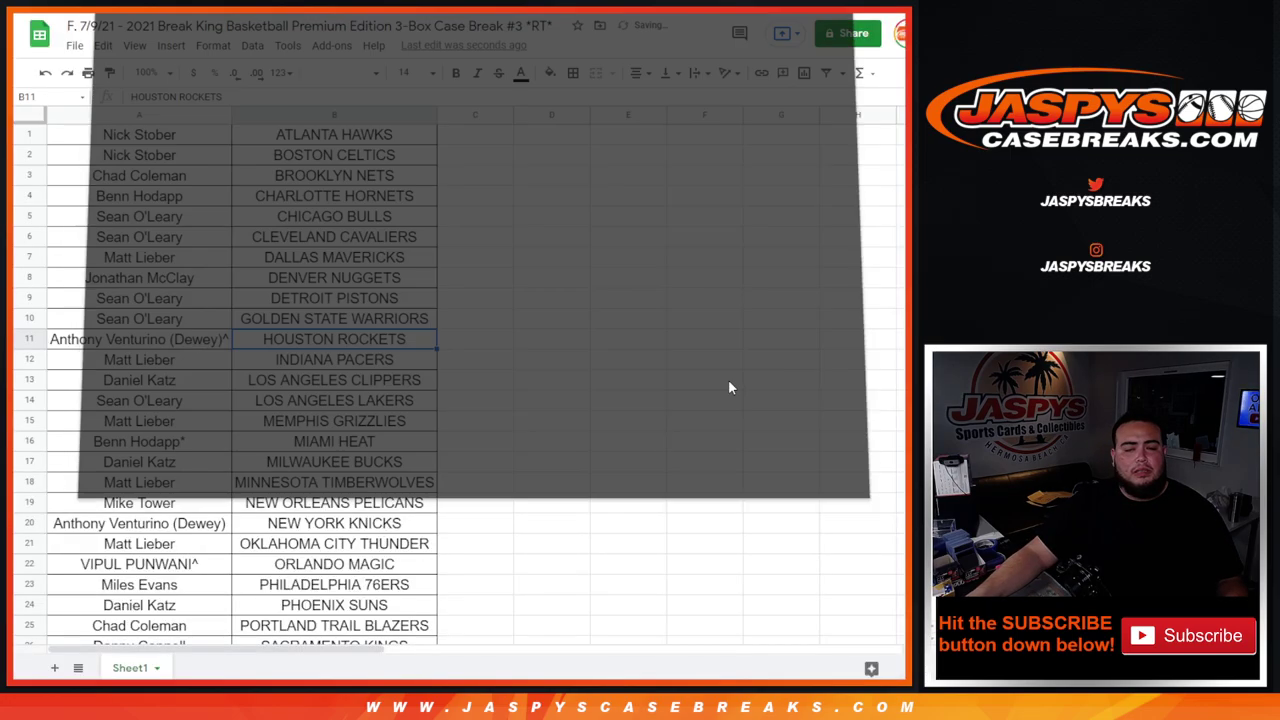
left_click(747, 458)
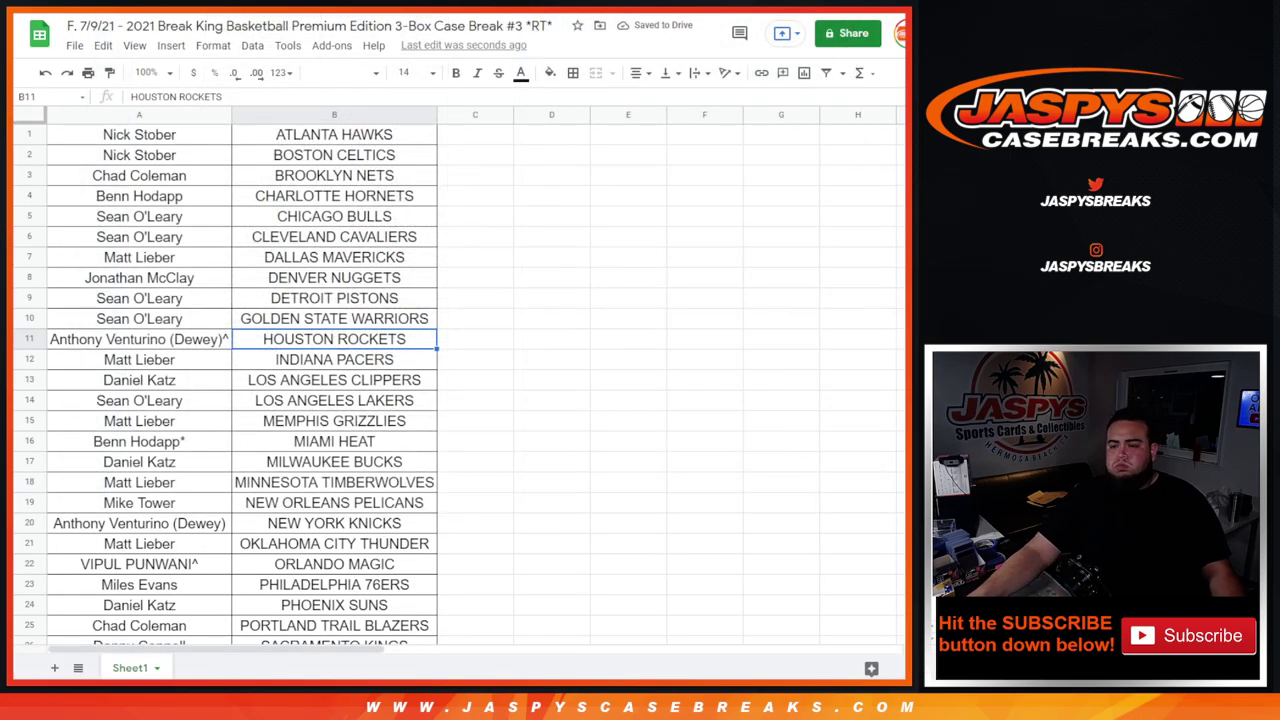